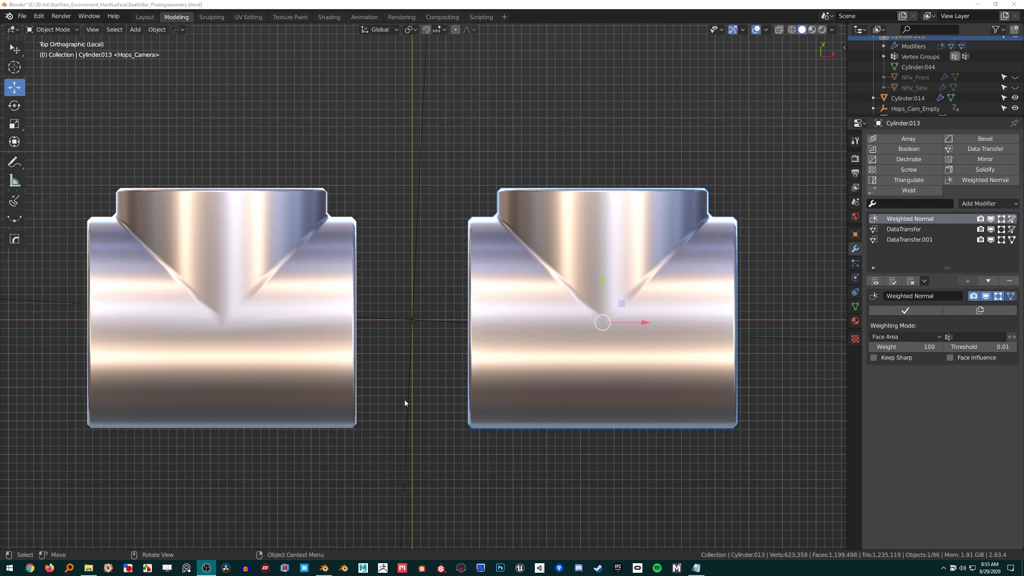
Frame both T-shaped pipes and compare their shading from an angle and from the top view.
{"action": "left_click", "coordinate": [347, 360]}
{"action": "left_click", "coordinate": [499, 325], "text": "shift"}
{"action": "key", "text": "KP_Decimal"}
{"action": "middle_click_drag", "start_coordinate": [489, 348], "coordinate": [619, 411]}
{"action": "scroll", "coordinate": [385, 293], "scroll_direction": "up", "scroll_amount": 3}
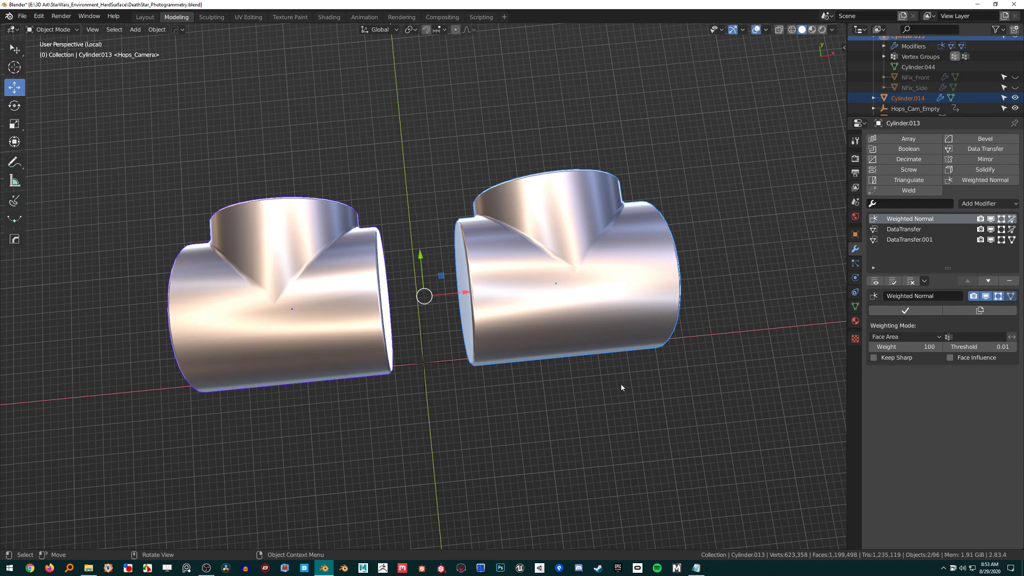
{"action": "key", "text": "KP_7"}
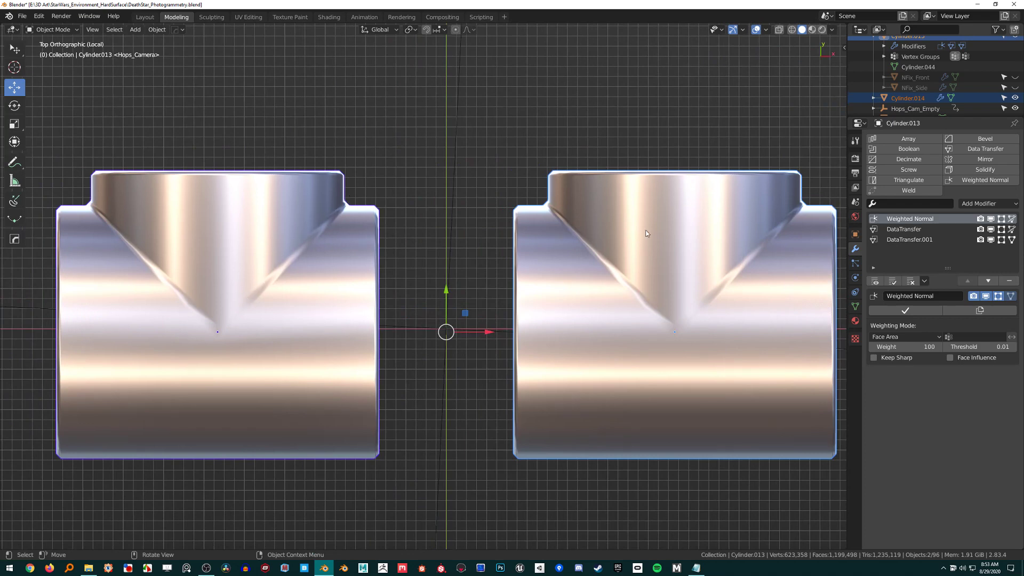
Select the right pipe and then the left pipe to compare their modifier stacks.
{"action": "left_click", "coordinate": [685, 272]}
{"action": "left_click", "coordinate": [346, 275]}
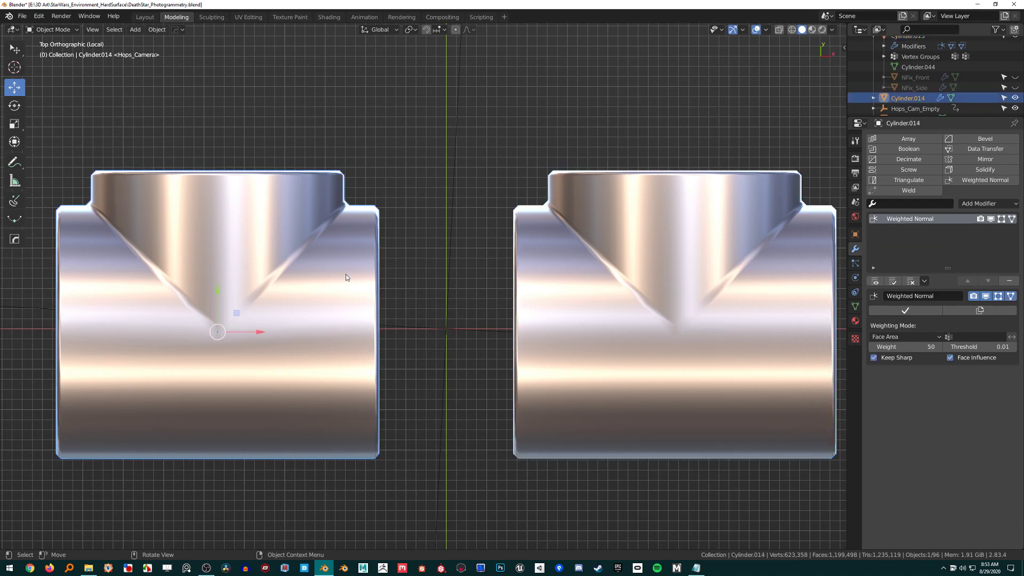
{"action": "middle_click_drag", "start_coordinate": [339, 267], "coordinate": [414, 273], "text": "shift"}
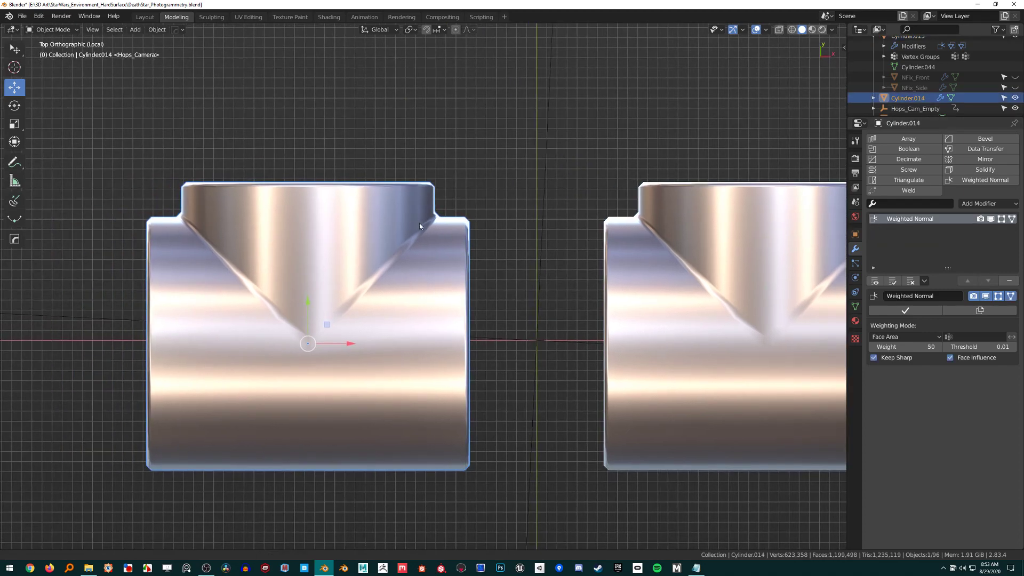
{"action": "middle_click_drag", "start_coordinate": [399, 239], "coordinate": [481, 239], "text": "shift"}
{"action": "middle_click_drag", "start_coordinate": [447, 275], "coordinate": [457, 261], "text": "shift"}
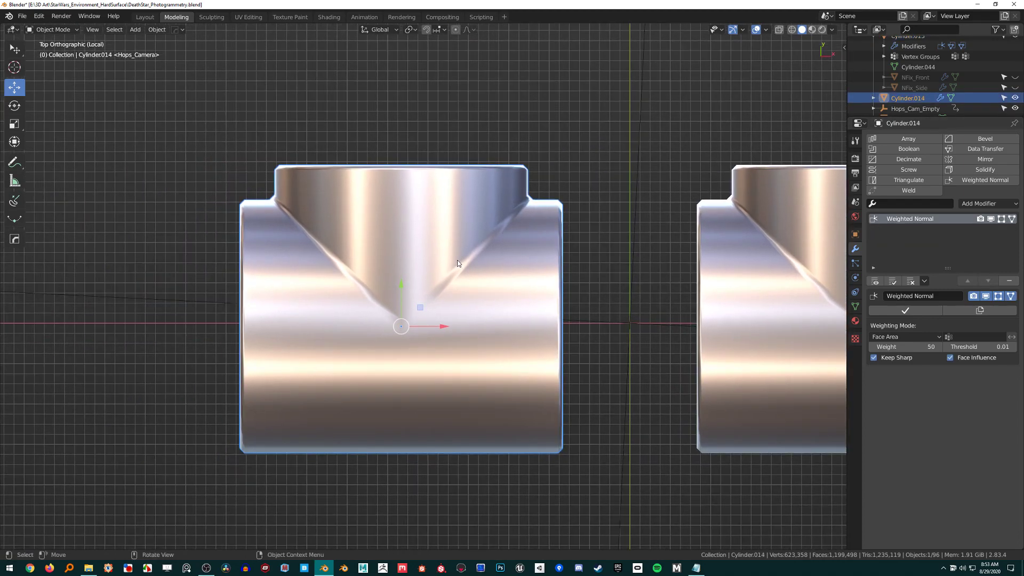
Enter Edit Mode on the left pipe and examine its mesh and displayed normals around the V-shaped junction.
{"action": "key", "text": "alt+v"}
{"action": "left_click", "coordinate": [457, 260]}
{"action": "key", "text": "alt+v"}
{"action": "left_click", "coordinate": [459, 258]}
{"action": "key", "text": "Tab"}
{"action": "middle_click_drag", "start_coordinate": [458, 261], "coordinate": [464, 283], "text": "shift"}
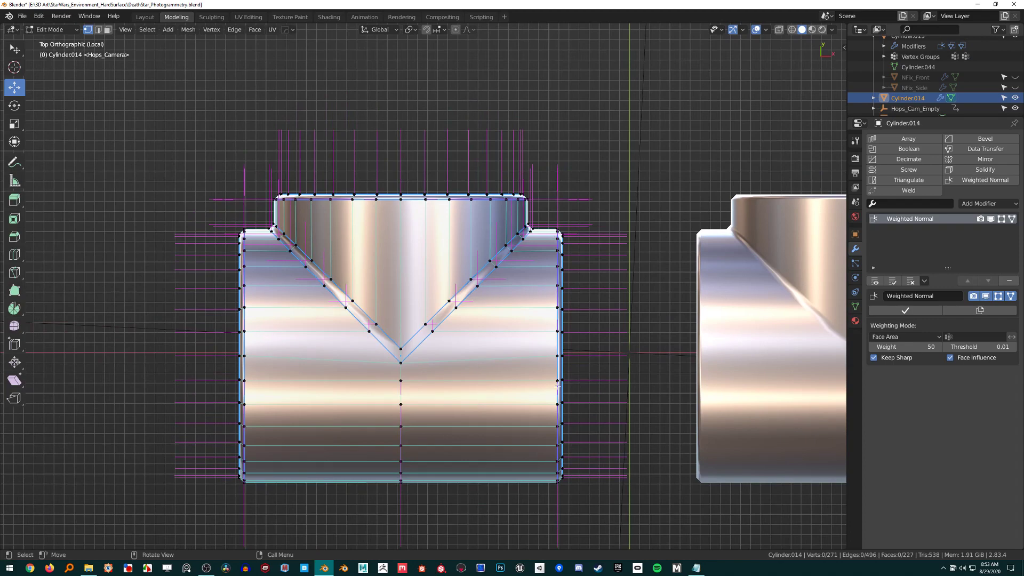
{"action": "scroll", "coordinate": [557, 385], "scroll_direction": "up", "scroll_amount": 3}
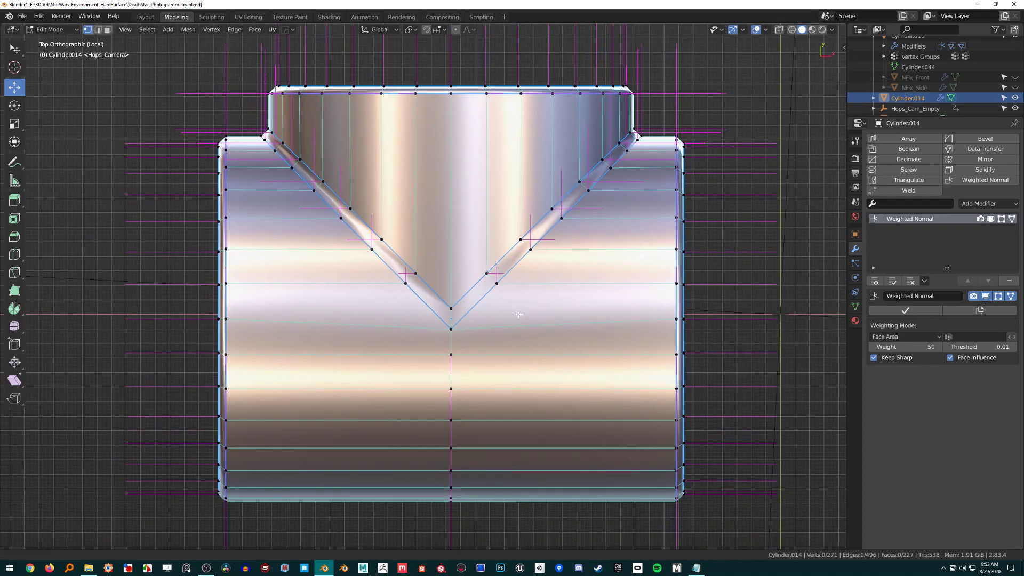
{"action": "middle_click_drag", "start_coordinate": [565, 324], "coordinate": [546, 338], "text": "shift"}
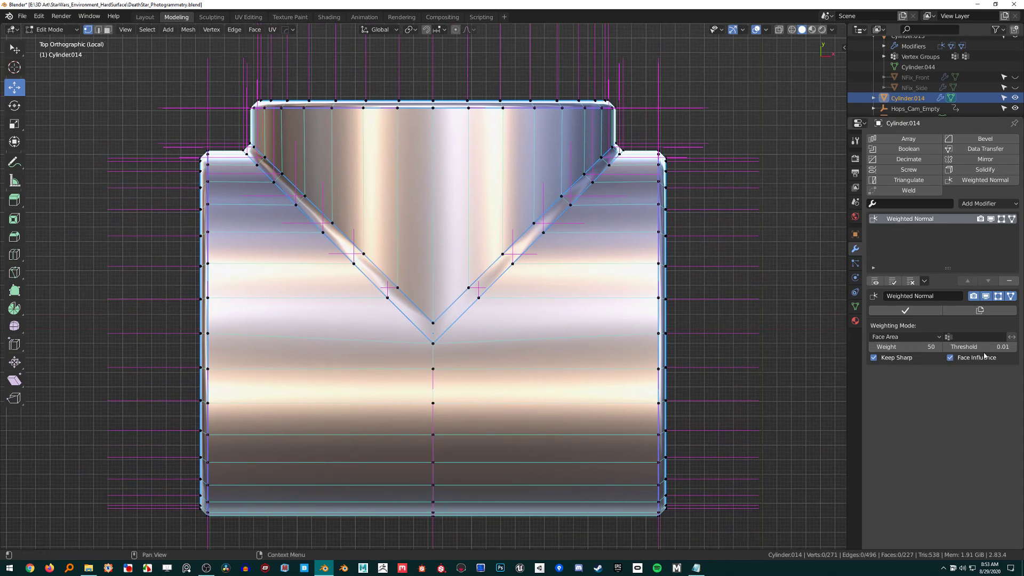
Set the left pipe's Weighted Normal weight to 100, trying Face Influence off and turning it back on.
{"action": "left_click", "coordinate": [951, 358]}
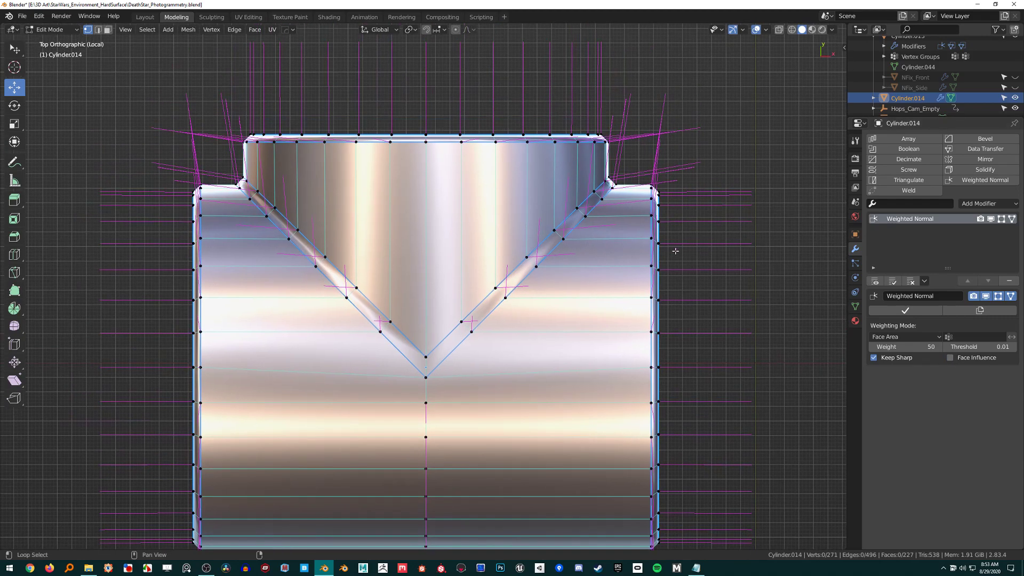
{"action": "left_click_drag", "start_coordinate": [906, 349], "coordinate": [955, 349]}
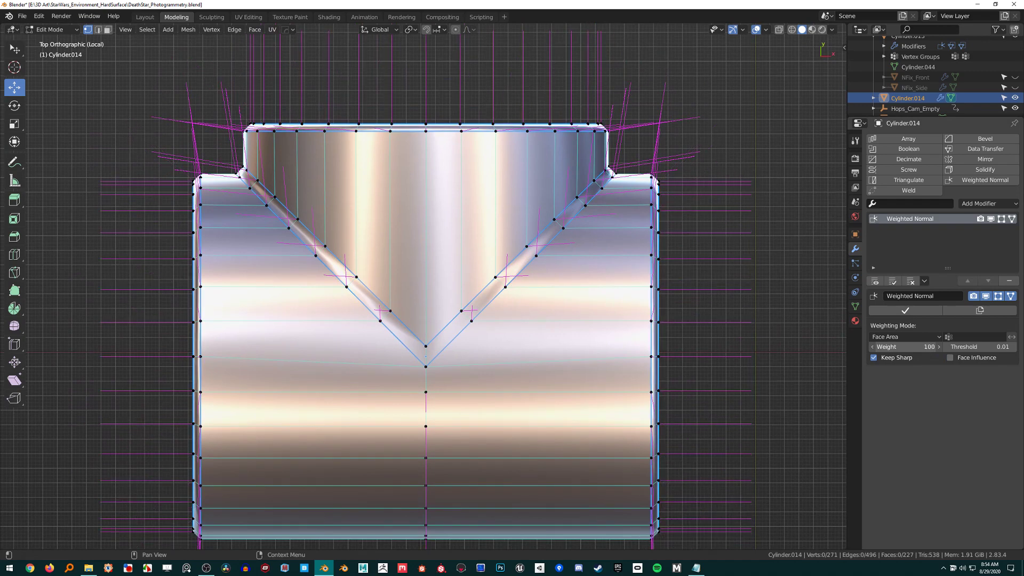
{"action": "scroll", "coordinate": [647, 140], "scroll_direction": "down", "scroll_amount": 2}
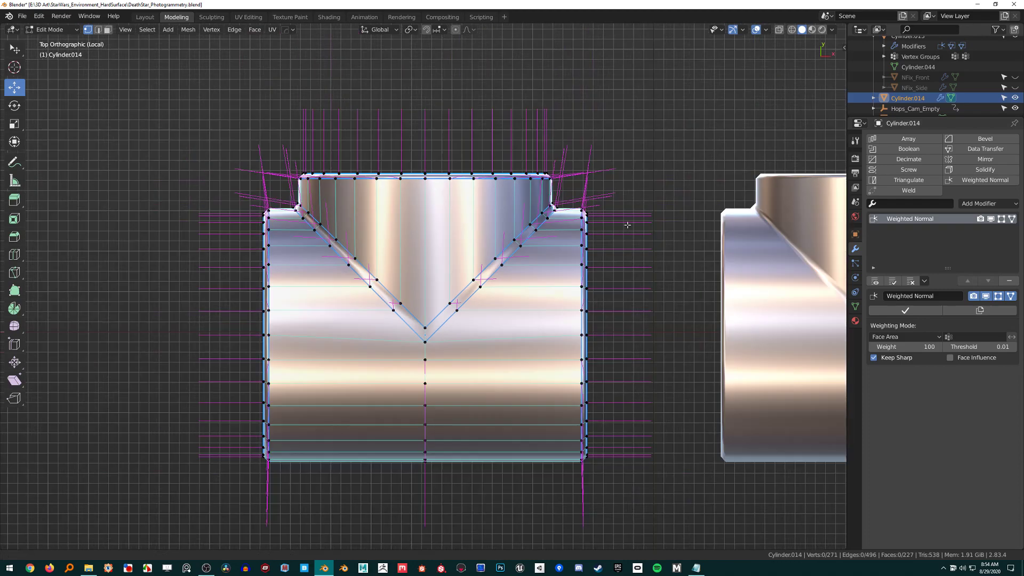
{"action": "left_click", "coordinate": [951, 357]}
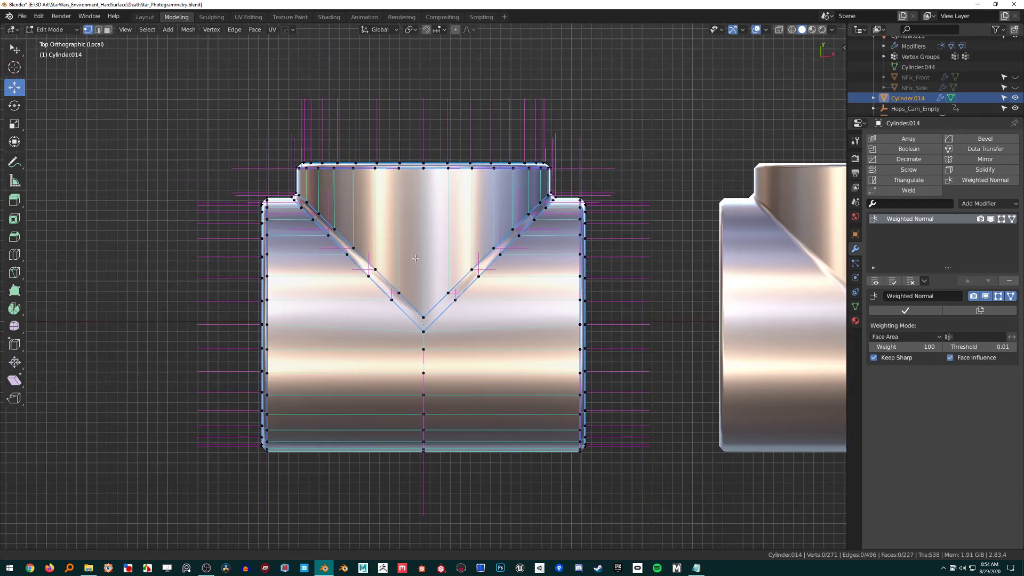
Return the left pipe to Object Mode and examine its shading up close with nothing selected.
{"action": "scroll", "coordinate": [419, 270], "scroll_direction": "down", "scroll_amount": 2}
{"action": "key", "text": "Tab"}
{"action": "scroll", "coordinate": [420, 270], "scroll_direction": "up", "scroll_amount": 2}
{"action": "scroll", "coordinate": [405, 280], "scroll_direction": "up", "scroll_amount": 2}
{"action": "key", "text": "alt+a"}
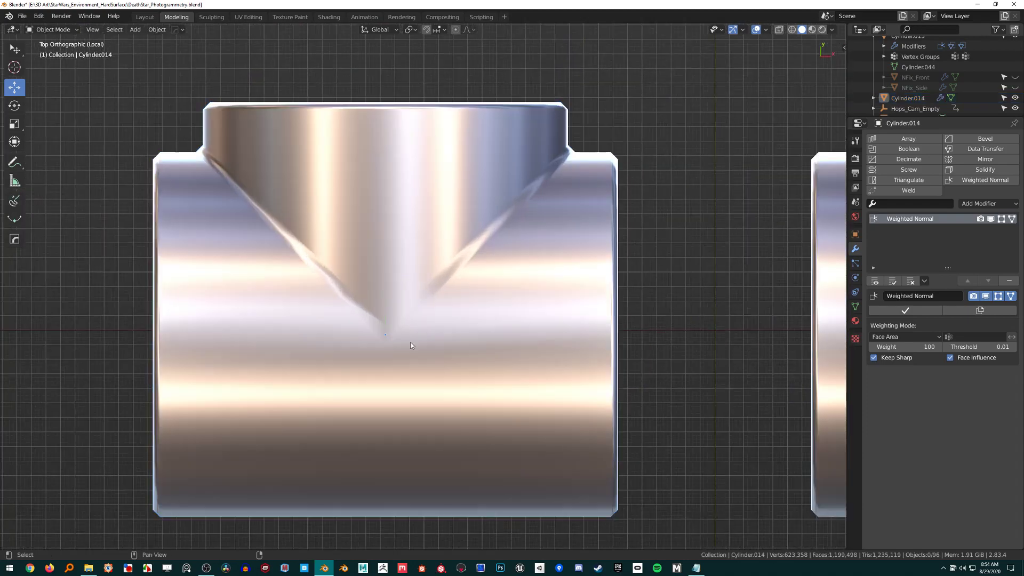
Turn off the viewport display of the right pipe's Weighted Normal, DataTransfer and DataTransfer.001 modifiers.
{"action": "scroll", "coordinate": [411, 344], "scroll_direction": "down", "scroll_amount": 3}
{"action": "middle_click_drag", "start_coordinate": [378, 358], "coordinate": [320, 370], "text": "shift"}
{"action": "scroll", "coordinate": [374, 341], "scroll_direction": "down", "scroll_amount": 1}
{"action": "middle_click_drag", "start_coordinate": [429, 326], "coordinate": [405, 328], "text": "shift"}
{"action": "middle_click_drag", "start_coordinate": [598, 317], "coordinate": [494, 315], "text": "shift"}
{"action": "left_click", "coordinate": [494, 315]}
{"action": "middle_click_drag", "start_coordinate": [561, 287], "coordinate": [490, 290], "text": "shift"}
{"action": "scroll", "coordinate": [503, 296], "scroll_direction": "up", "scroll_amount": 4}
{"action": "scroll", "coordinate": [478, 268], "scroll_direction": "down", "scroll_amount": 3}
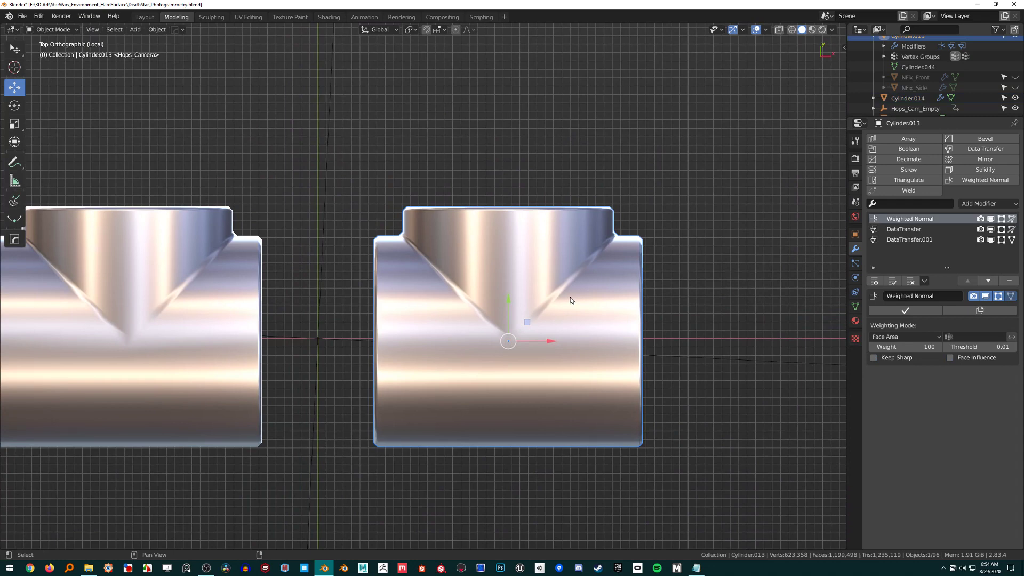
{"action": "middle_click_drag", "start_coordinate": [559, 296], "coordinate": [533, 295], "text": "shift"}
{"action": "key", "text": "alt+a"}
{"action": "left_click_drag", "start_coordinate": [990, 218], "coordinate": [990, 241]}
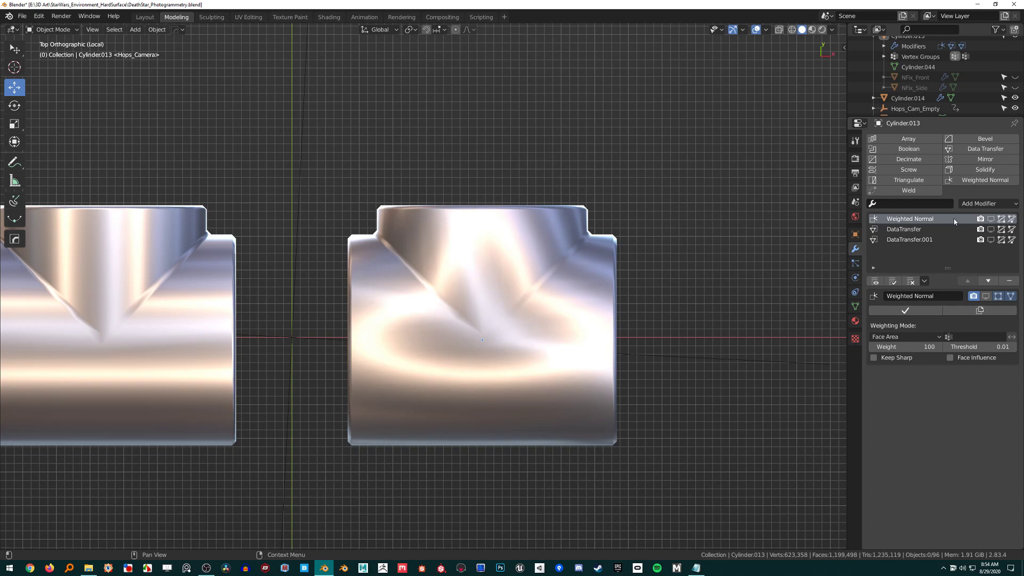
{"action": "scroll", "coordinate": [642, 188], "scroll_direction": "up", "scroll_amount": 2}
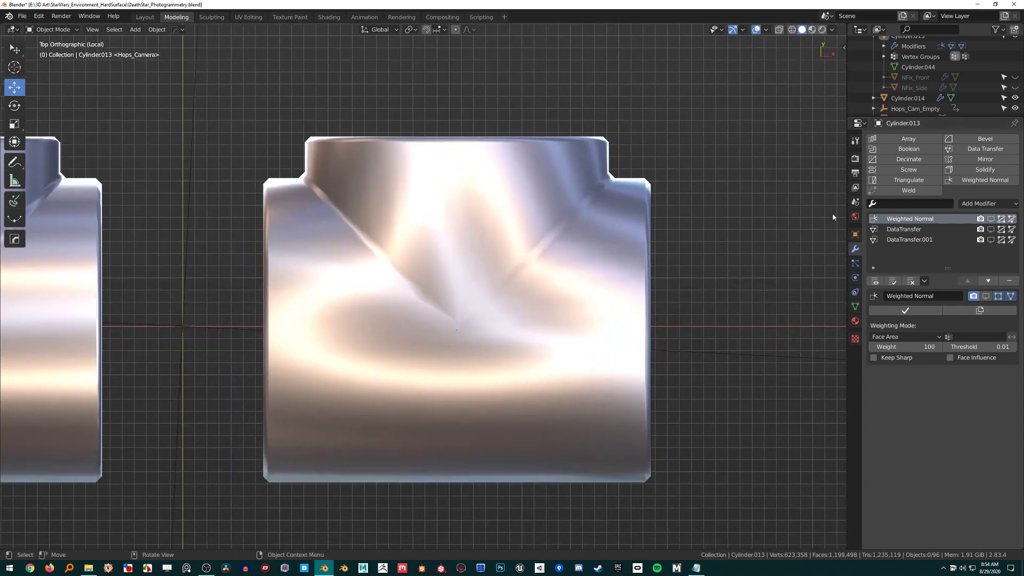
Show the right pipe's DataTransfer settings and unhide the NFix_Front and NFix_Side source meshes.
{"action": "left_click", "coordinate": [934, 230]}
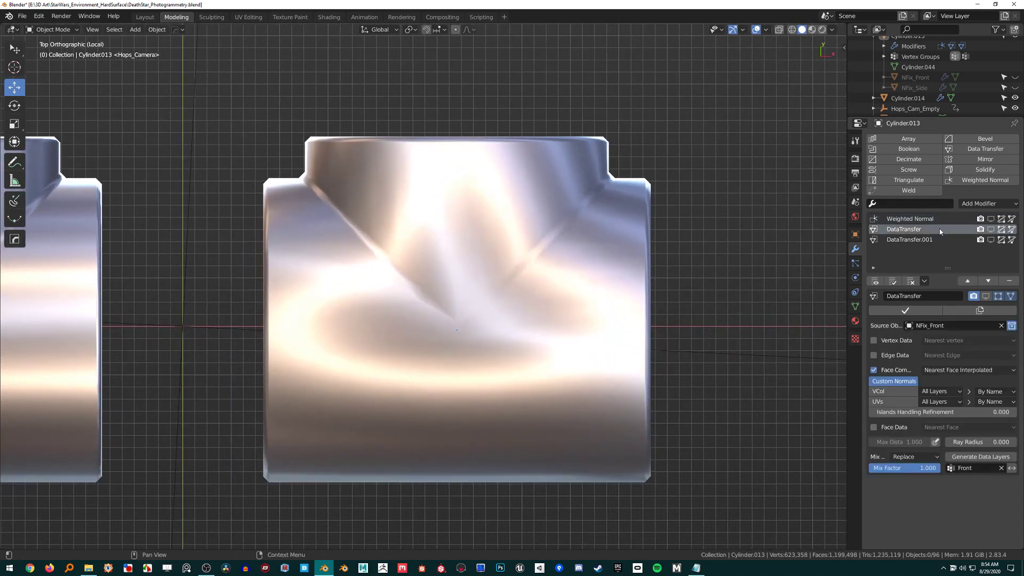
{"action": "left_click", "coordinate": [1015, 77]}
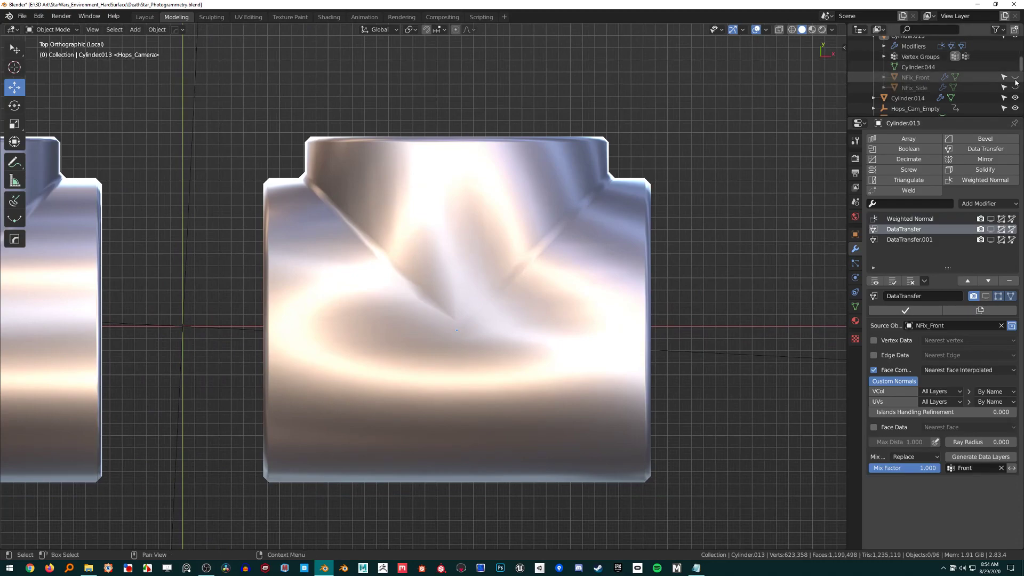
{"action": "left_click", "coordinate": [1015, 88]}
{"action": "scroll", "coordinate": [576, 227], "scroll_direction": "down", "scroll_amount": 3}
Inspect the NFix_Side and NFix_Front cylinders overlapping the right pipe, and hide both again.
{"action": "left_click", "coordinate": [577, 277]}
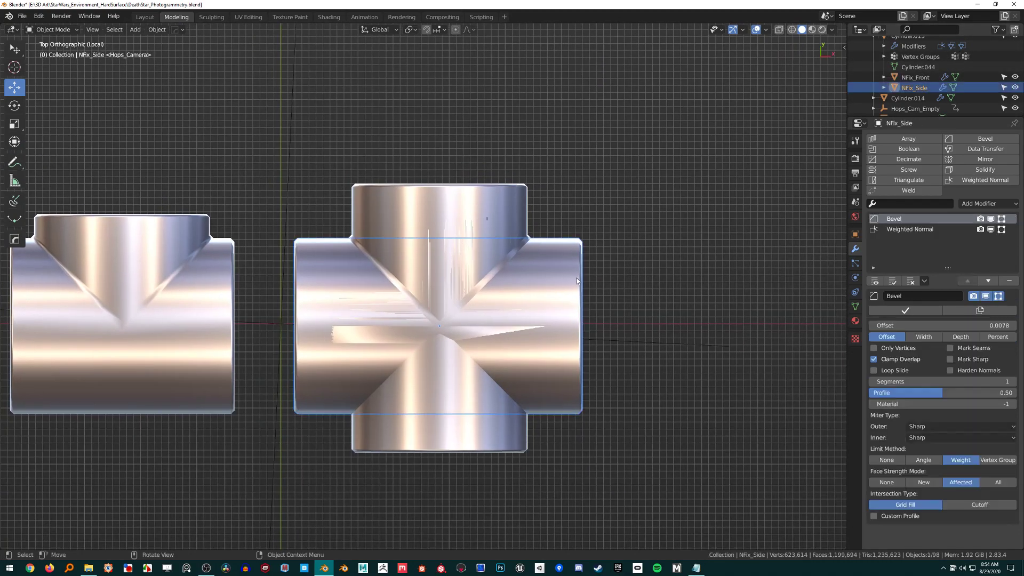
{"action": "middle_click_drag", "start_coordinate": [577, 278], "coordinate": [593, 259]}
{"action": "key", "text": "KP_7"}
{"action": "key", "text": "g"}
{"action": "key", "text": "Escape"}
{"action": "left_click", "coordinate": [519, 202]}
{"action": "left_click", "coordinate": [1014, 77]}
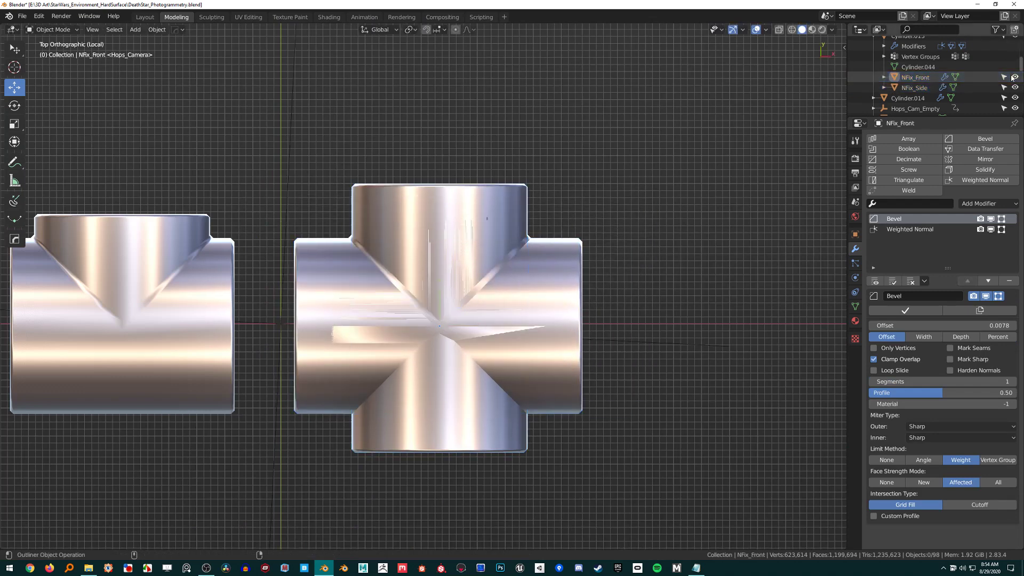
{"action": "left_click", "coordinate": [1014, 86]}
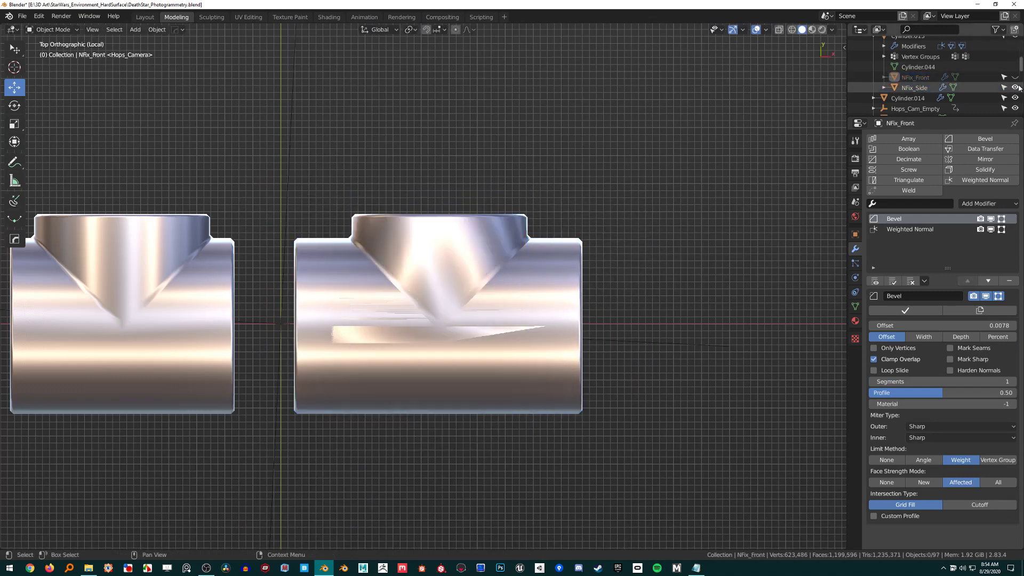
In Edit Mode on the right pipe, highlight the vertices of the Front vertex group and deselect them.
{"action": "left_click", "coordinate": [539, 290]}
{"action": "key", "text": "Tab"}
{"action": "scroll", "coordinate": [725, 357], "scroll_direction": "up", "scroll_amount": 2}
{"action": "left_click", "coordinate": [855, 306]}
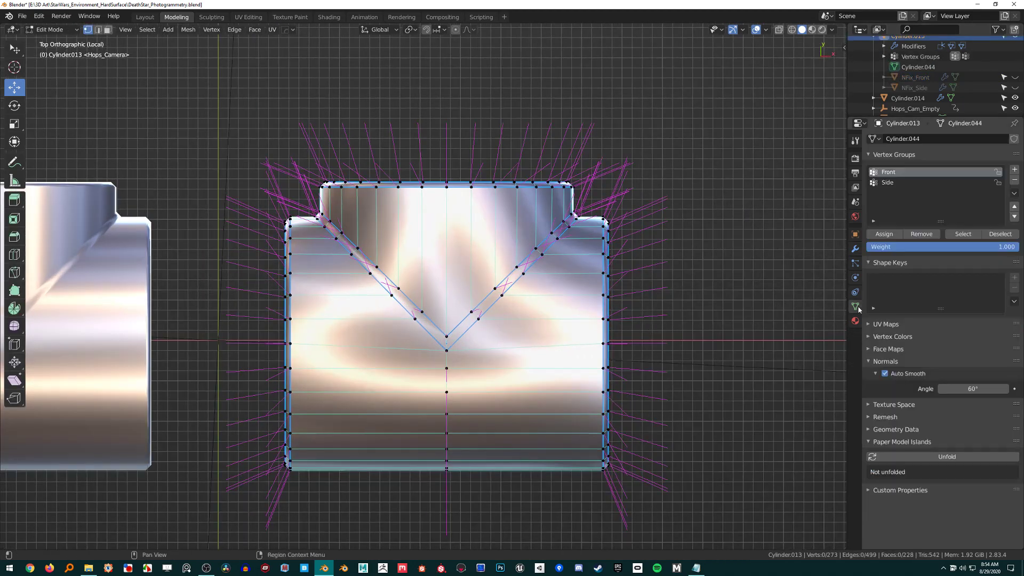
{"action": "left_click", "coordinate": [964, 234]}
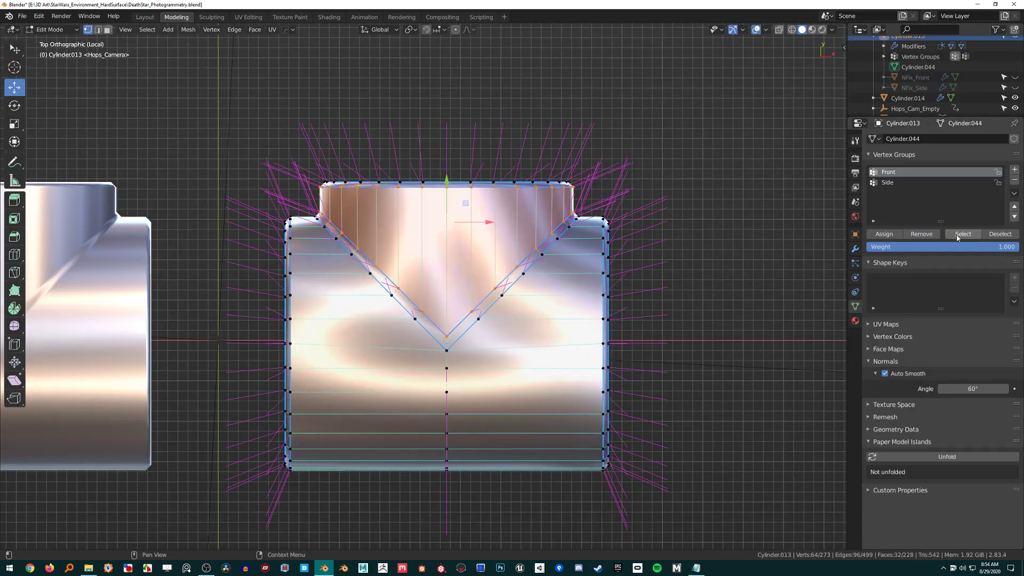
{"action": "key", "text": "alt+a"}
Highlight the vertices of the right pipe's Side vertex group and clear the selection.
{"action": "left_click", "coordinate": [900, 183]}
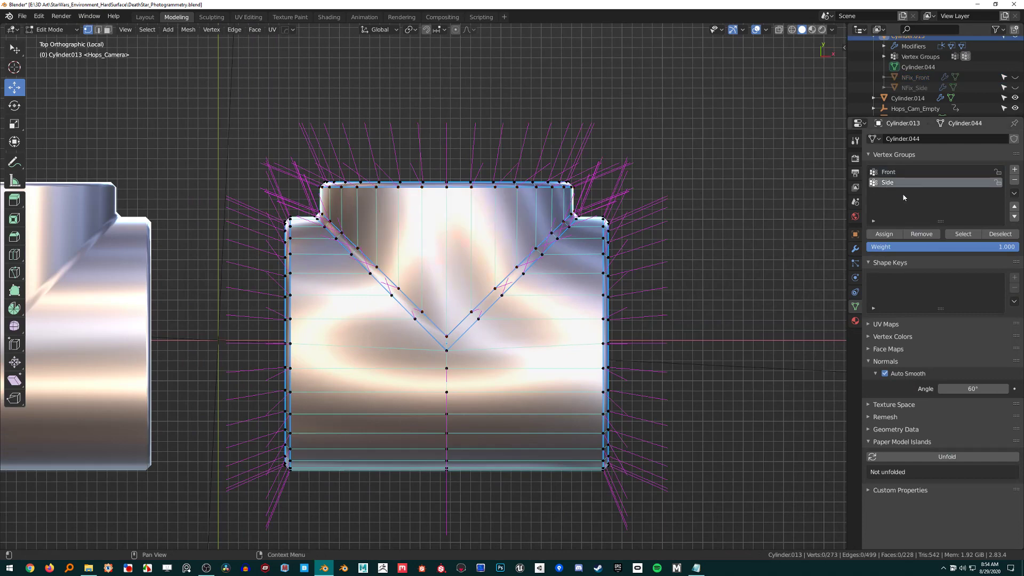
{"action": "left_click", "coordinate": [963, 234]}
{"action": "key", "text": "alt+a"}
Turn the right pipe's DataTransfer modifier, sourced from NFix_Front, back on in the viewport.
{"action": "left_click", "coordinate": [855, 248]}
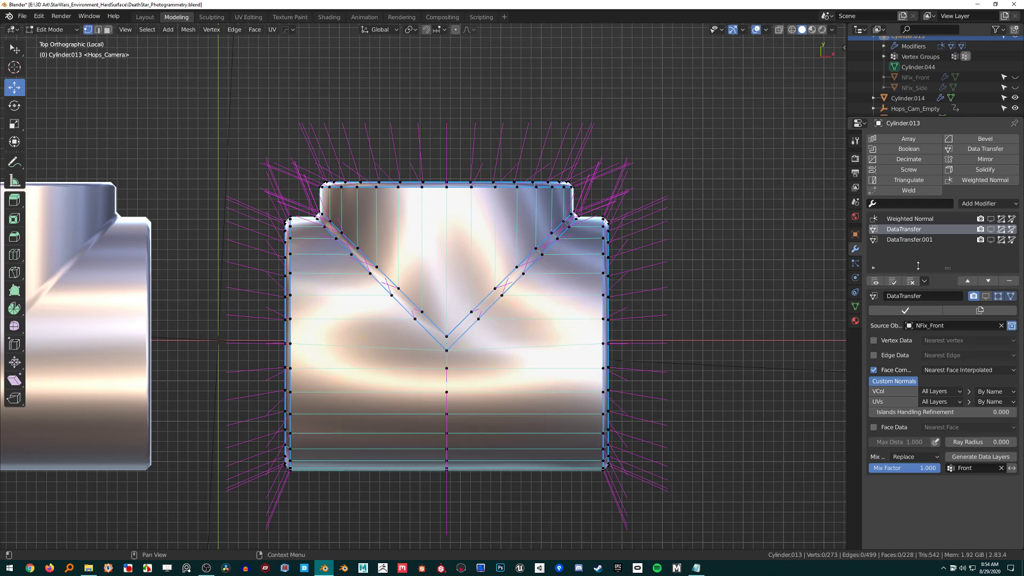
{"action": "middle_click_drag", "start_coordinate": [768, 271], "coordinate": [780, 270], "text": "shift"}
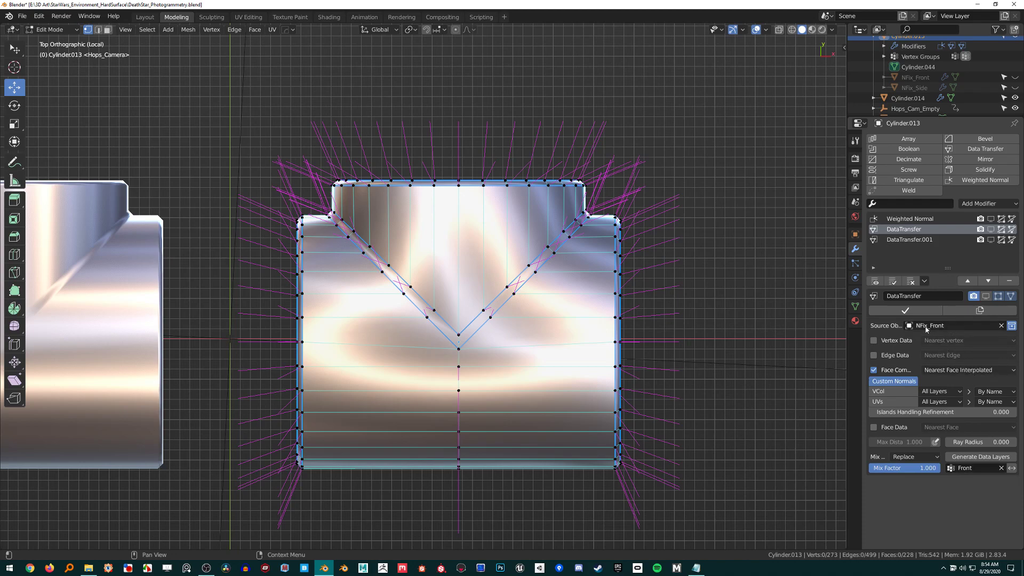
{"action": "left_click", "coordinate": [990, 230]}
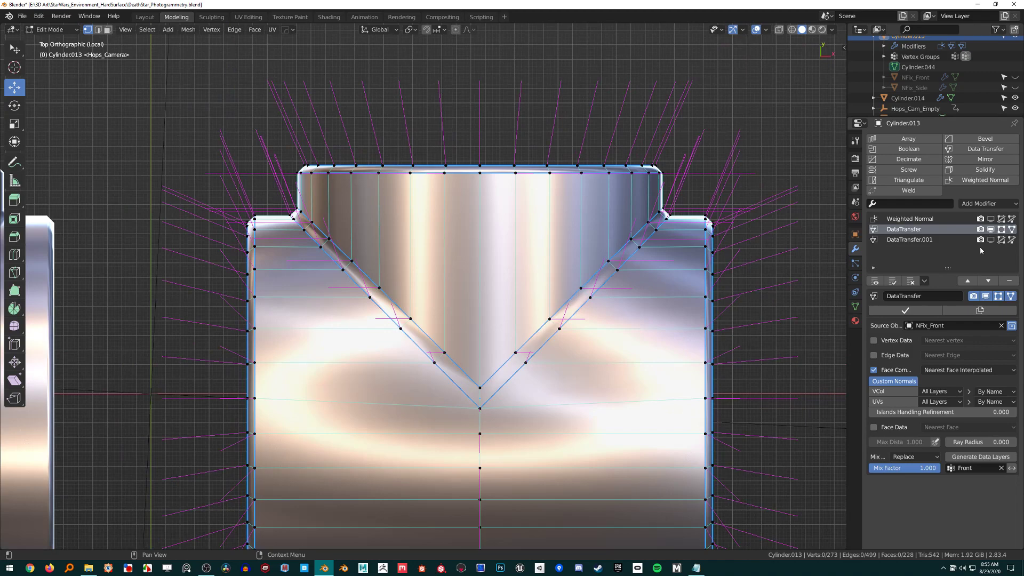
{"action": "scroll", "coordinate": [542, 268], "scroll_direction": "down", "scroll_amount": 2}
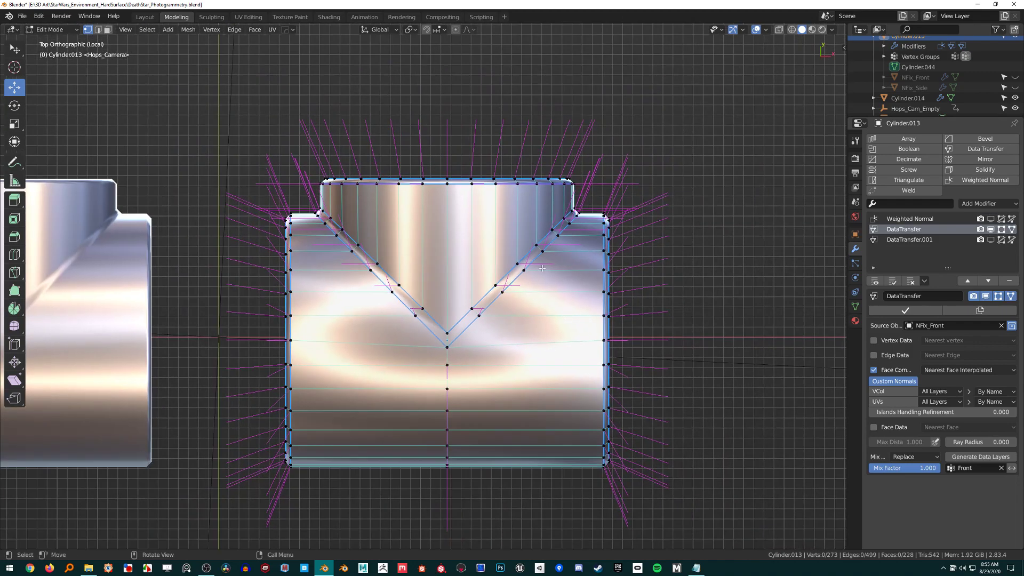
Turn the DataTransfer.001 modifier, sourced from NFix_Side, back on in the viewport and return to Object Mode.
{"action": "left_click", "coordinate": [944, 240]}
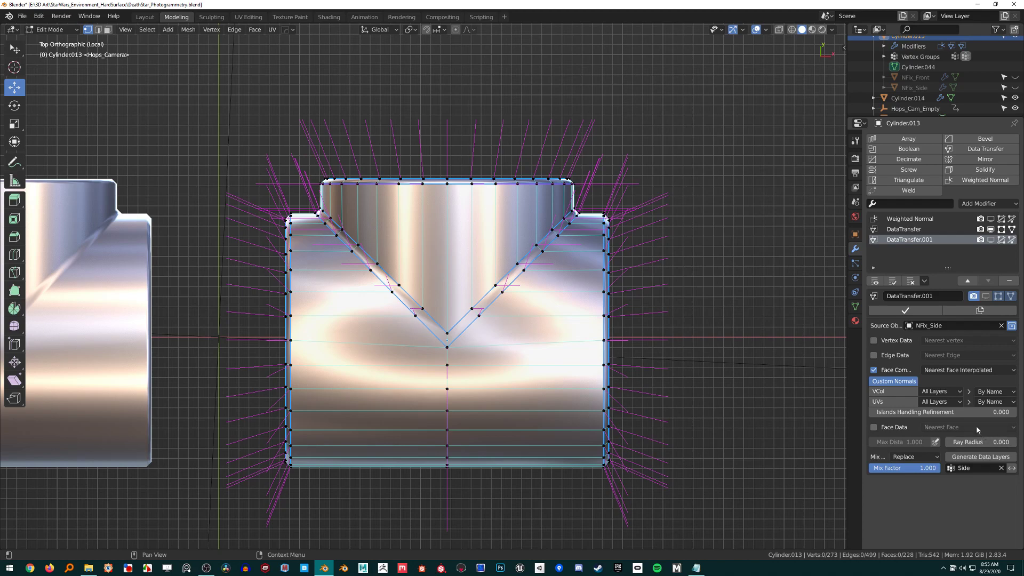
{"action": "left_click", "coordinate": [992, 240]}
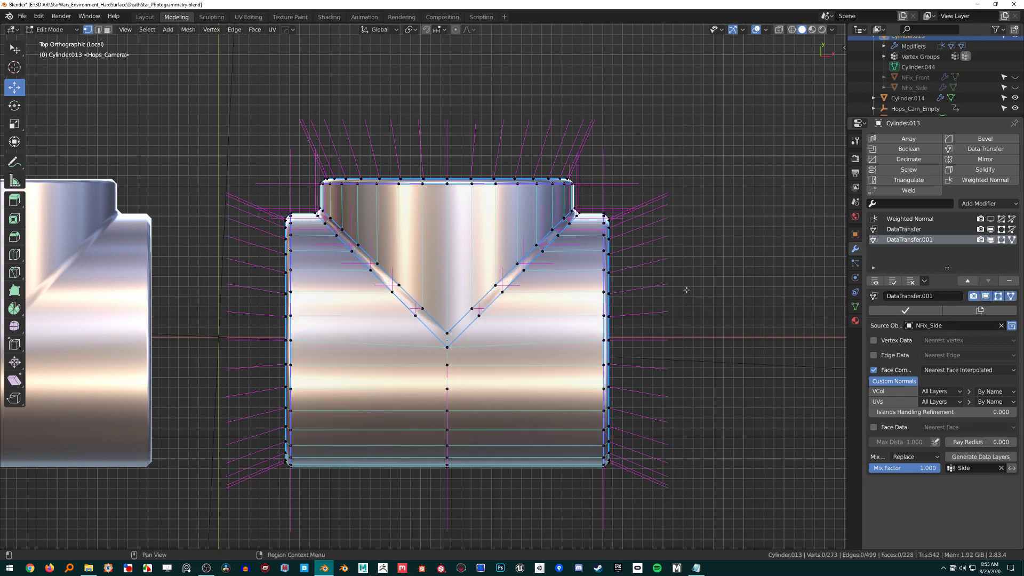
{"action": "middle_click_drag", "start_coordinate": [686, 290], "coordinate": [687, 311], "text": "shift"}
{"action": "scroll", "coordinate": [522, 299], "scroll_direction": "up", "scroll_amount": 1}
{"action": "scroll", "coordinate": [522, 274], "scroll_direction": "down", "scroll_amount": 3}
{"action": "key", "text": "Tab"}
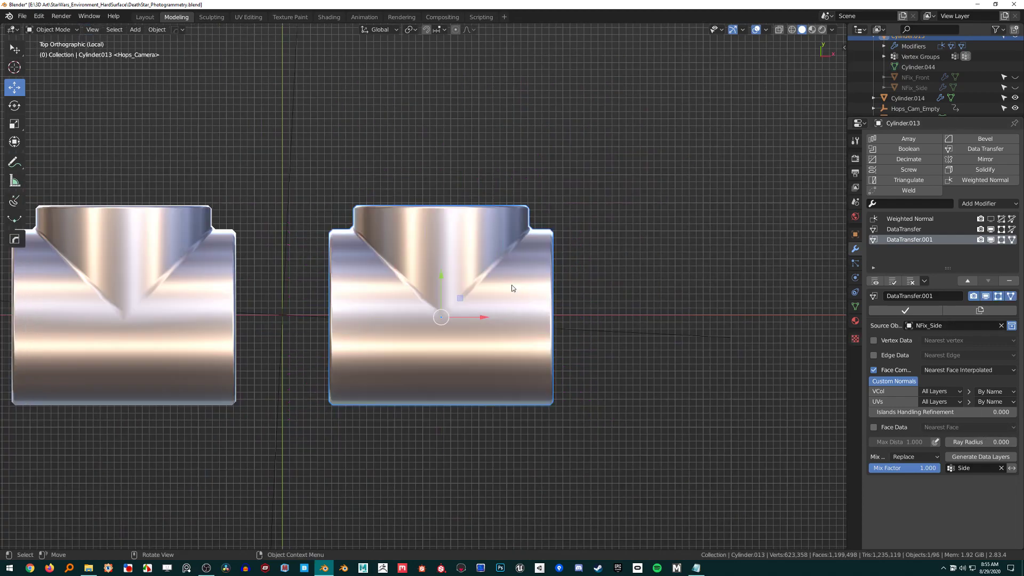
Compare the shading of both pipes side by side, and examine the right pipe's normals in Edit Mode.
{"action": "scroll", "coordinate": [517, 331], "scroll_direction": "down", "scroll_amount": 2}
{"action": "middle_click_drag", "start_coordinate": [516, 333], "coordinate": [580, 338], "text": "shift"}
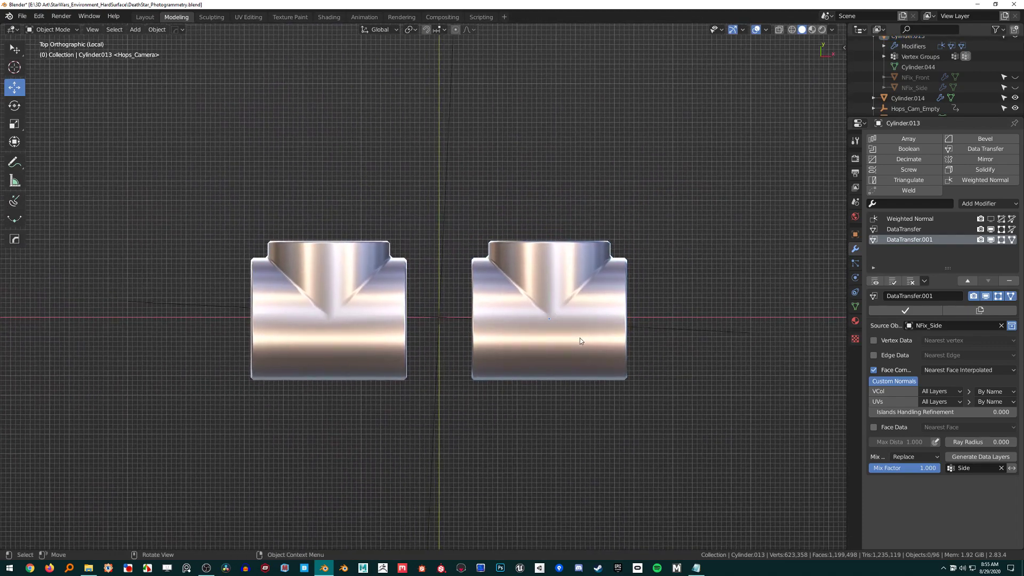
{"action": "scroll", "coordinate": [580, 339], "scroll_direction": "up", "scroll_amount": 2}
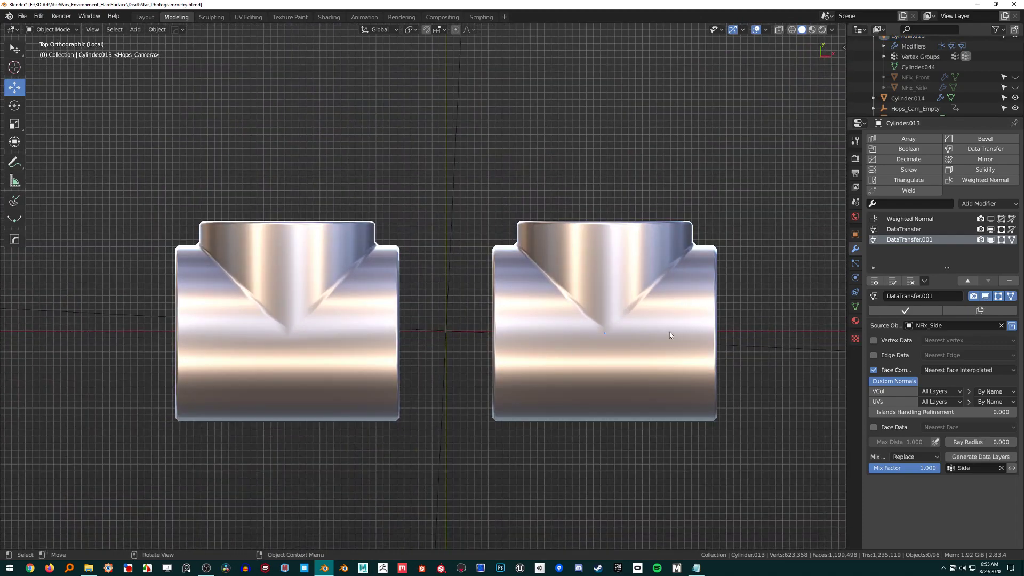
{"action": "middle_click_drag", "start_coordinate": [727, 366], "coordinate": [555, 288]}
{"action": "scroll", "coordinate": [590, 281], "scroll_direction": "down", "scroll_amount": 4}
{"action": "key", "text": "Tab"}
{"action": "scroll", "coordinate": [694, 290], "scroll_direction": "up", "scroll_amount": 3}
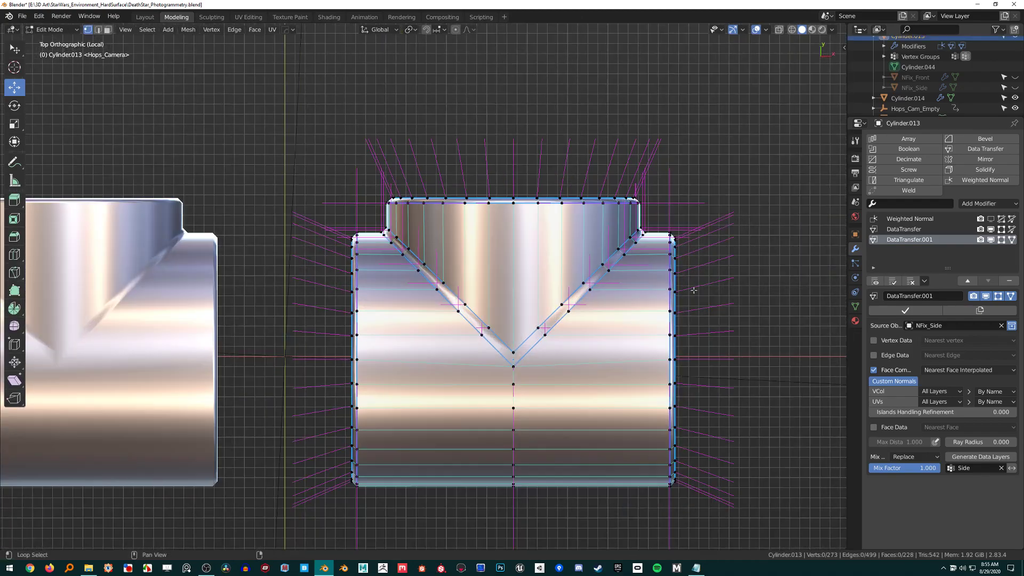
{"action": "middle_click_drag", "start_coordinate": [694, 290], "coordinate": [625, 291], "text": "shift"}
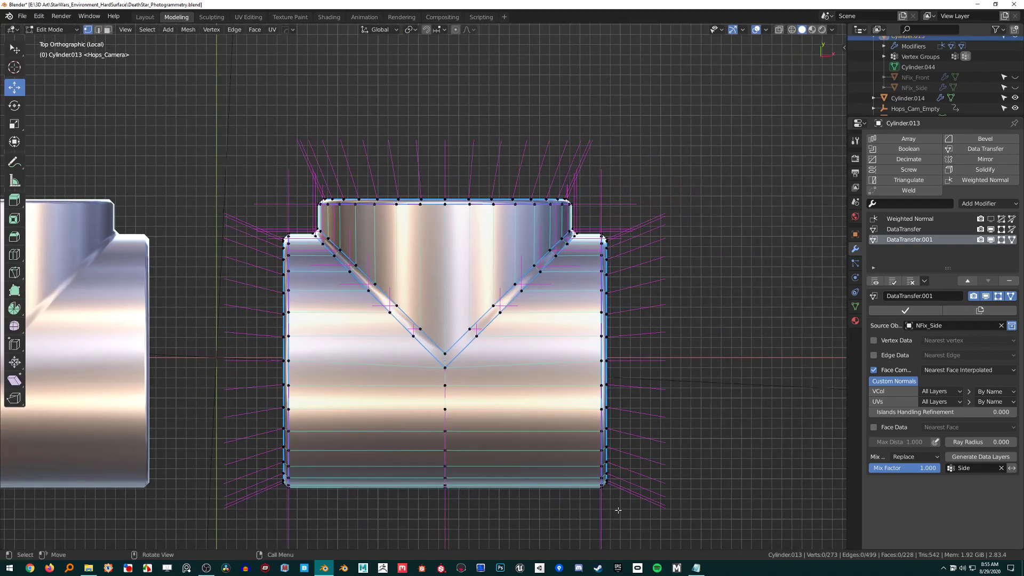
Move the right pipe's Weighted Normal modifier below both DataTransfer modifiers in the stack.
{"action": "middle_click_drag", "start_coordinate": [616, 509], "coordinate": [672, 519], "text": "shift"}
{"action": "left_click", "coordinate": [921, 220]}
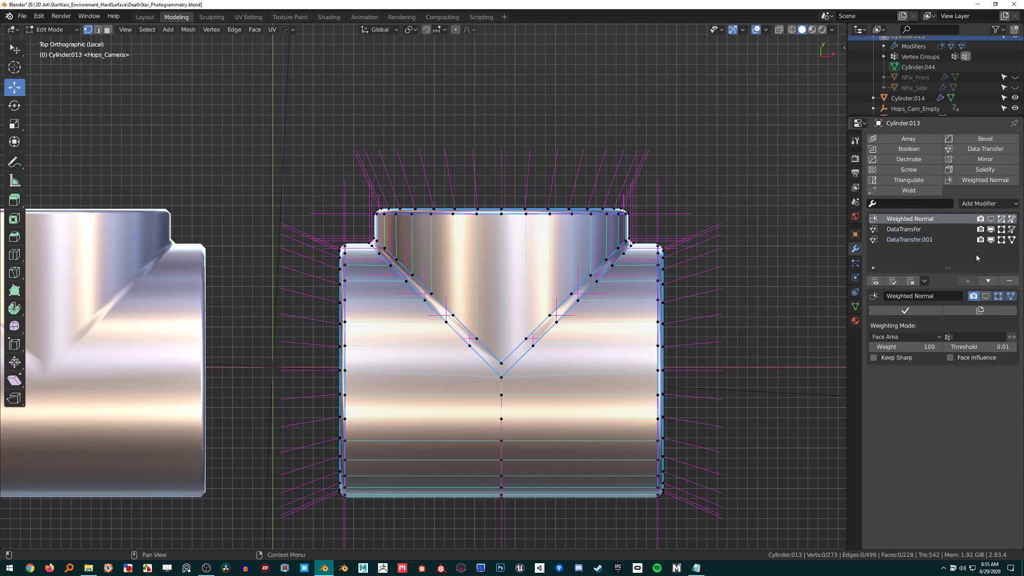
{"action": "left_click", "coordinate": [993, 281]}
{"action": "left_click", "coordinate": [993, 281]}
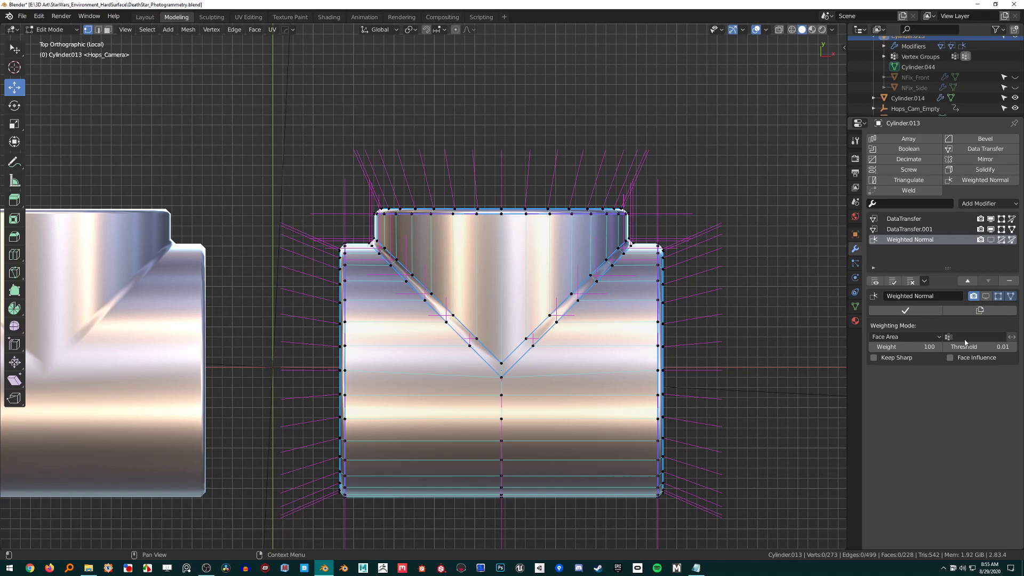
Examine the right pipe in face select mode, then restore its Weighted Normal modifier to the top of the stack.
{"action": "middle_click_drag", "start_coordinate": [726, 350], "coordinate": [603, 389]}
{"action": "key", "text": "3"}
{"action": "key", "text": "KP_7"}
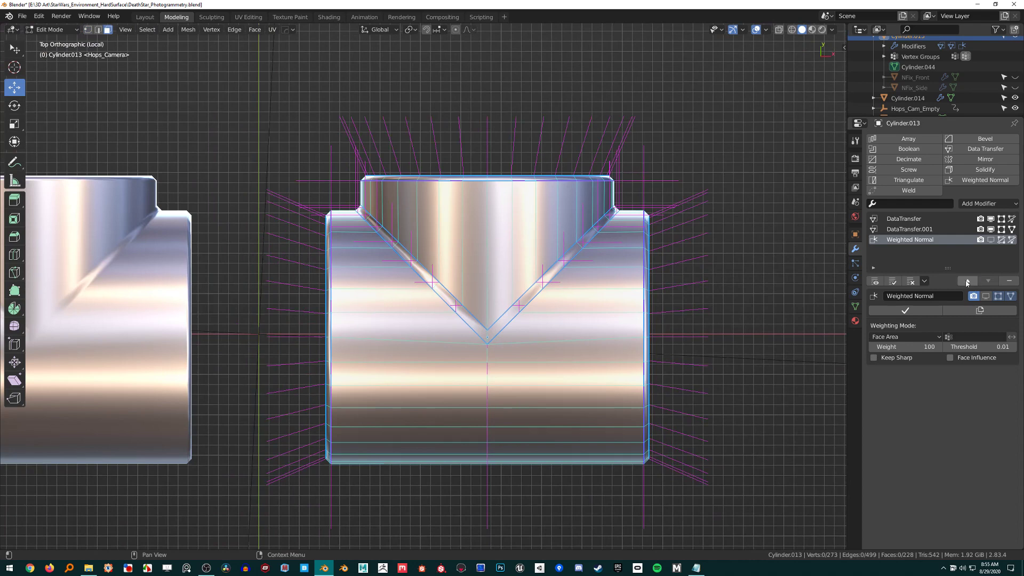
{"action": "left_click", "coordinate": [967, 281]}
{"action": "left_click", "coordinate": [967, 281]}
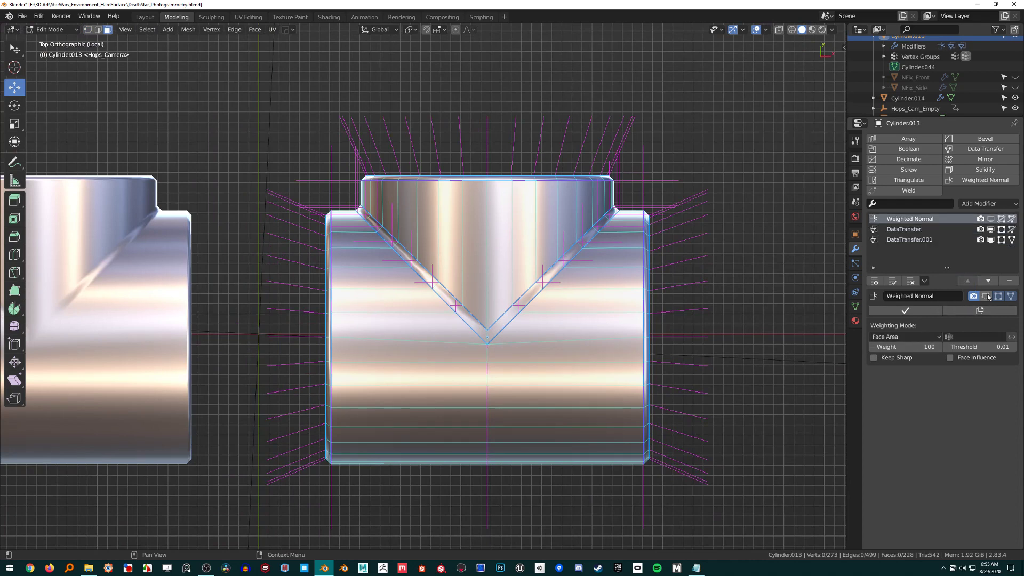
Turn the right pipe's Weighted Normal modifier on in the viewport and check the direction of its normals.
{"action": "left_click", "coordinate": [986, 296]}
{"action": "middle_click_drag", "start_coordinate": [665, 263], "coordinate": [530, 325], "text": "shift"}
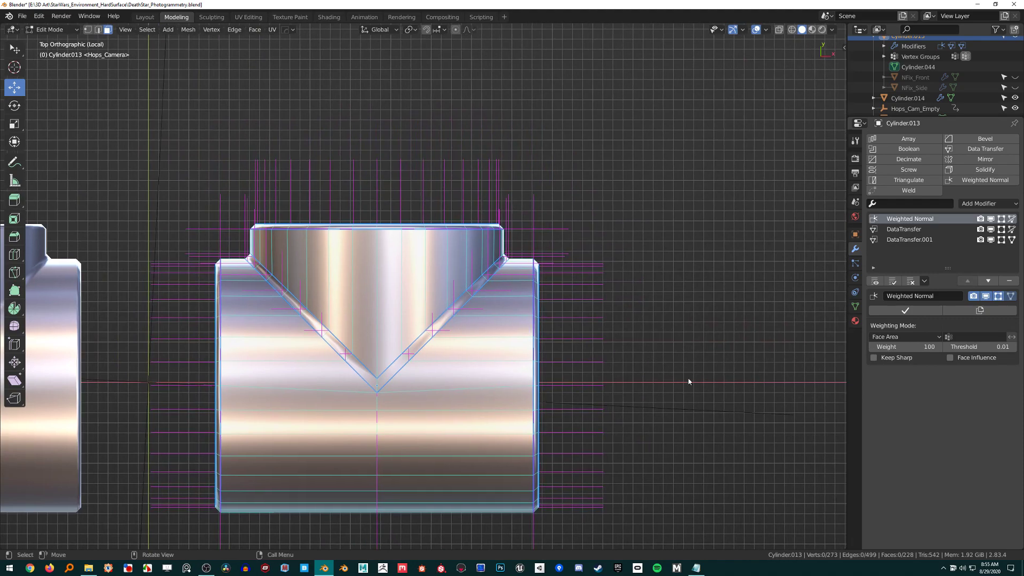
{"action": "middle_click_drag", "start_coordinate": [689, 382], "coordinate": [606, 369], "text": "shift"}
{"action": "scroll", "coordinate": [606, 369], "scroll_direction": "up", "scroll_amount": 1}
{"action": "scroll", "coordinate": [606, 369], "scroll_direction": "down", "scroll_amount": 2}
{"action": "mouse_move", "coordinate": [926, 346]}
{"action": "left_mouse_down"}
{"action": "mouse_move", "coordinate": [874, 347]}
{"action": "mouse_move", "coordinate": [889, 347]}
{"action": "left_mouse_up"}
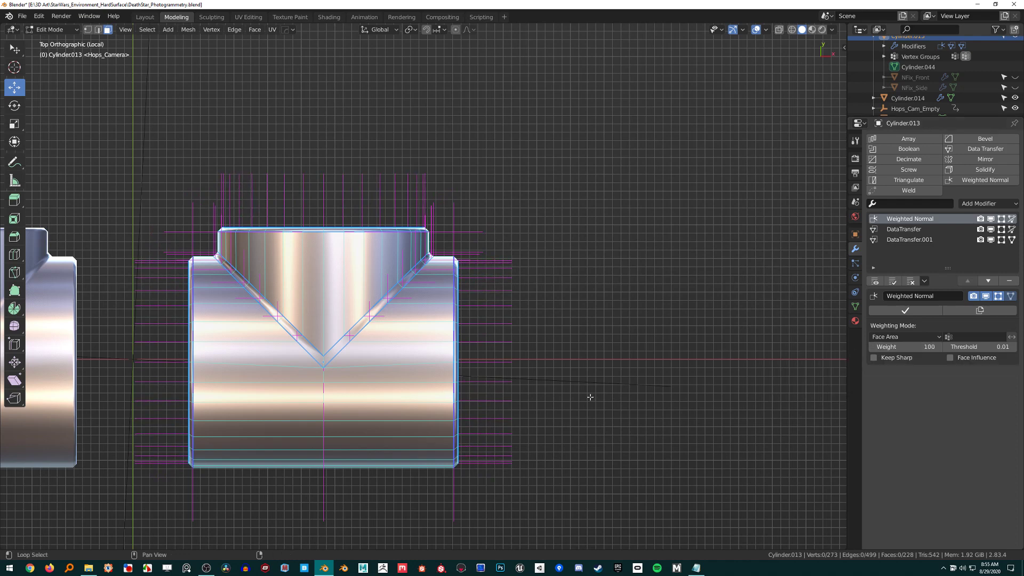
Examine the right pipe's normals up close, return to Object Mode and compare the shading of both pipes from the top.
{"action": "middle_click_drag", "start_coordinate": [589, 393], "coordinate": [661, 384], "text": "shift"}
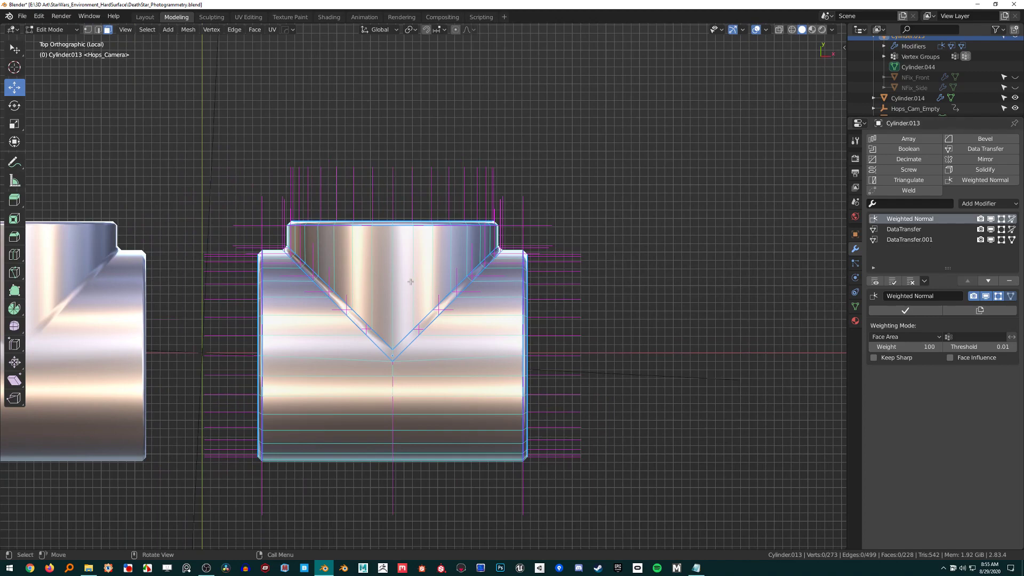
{"action": "scroll", "coordinate": [633, 305], "scroll_direction": "up", "scroll_amount": 2}
{"action": "scroll", "coordinate": [645, 336], "scroll_direction": "down", "scroll_amount": 4}
{"action": "scroll", "coordinate": [693, 333], "scroll_direction": "up", "scroll_amount": 3}
{"action": "mouse_move", "coordinate": [640, 338]}
{"action": "middle_mouse_down", "text": "shift"}
{"action": "mouse_move", "coordinate": [673, 334]}
{"action": "mouse_move", "coordinate": [654, 333]}
{"action": "middle_mouse_up", "text": "shift"}
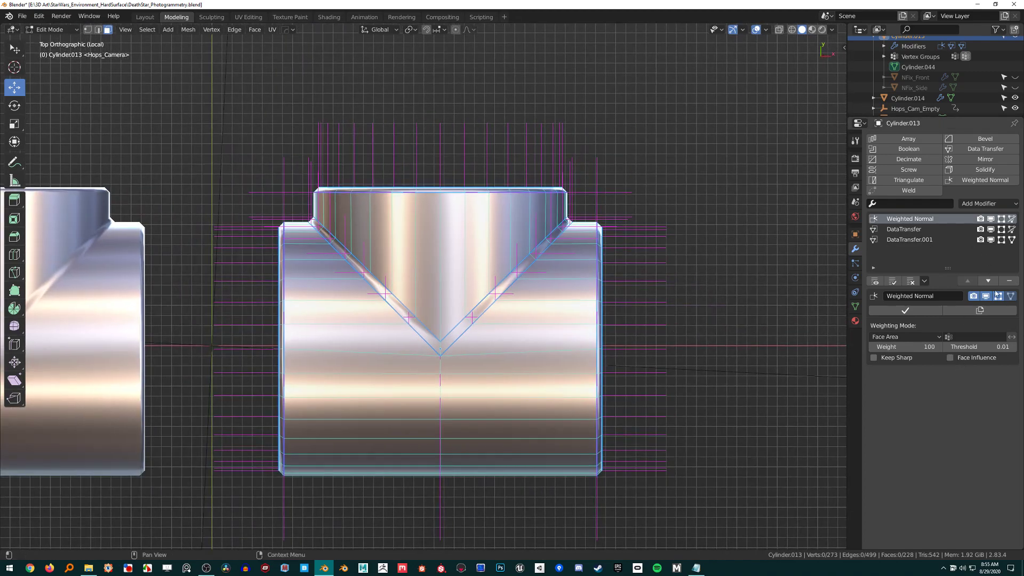
{"action": "scroll", "coordinate": [635, 355], "scroll_direction": "down", "scroll_amount": 3}
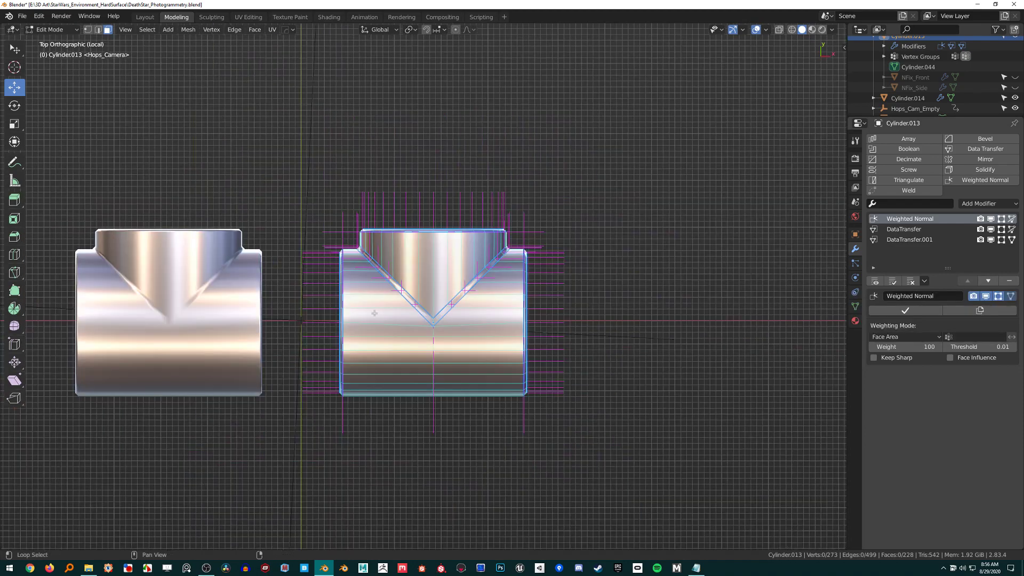
{"action": "key", "text": "Tab"}
{"action": "scroll", "coordinate": [433, 341], "scroll_direction": "up", "scroll_amount": 3}
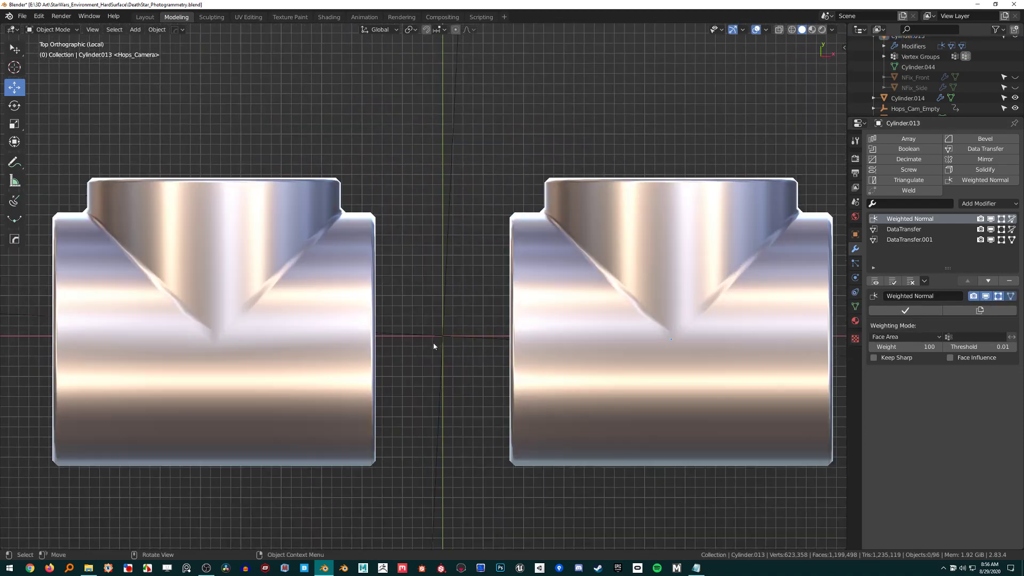
{"action": "middle_click_drag", "start_coordinate": [434, 343], "coordinate": [422, 310], "text": "shift"}
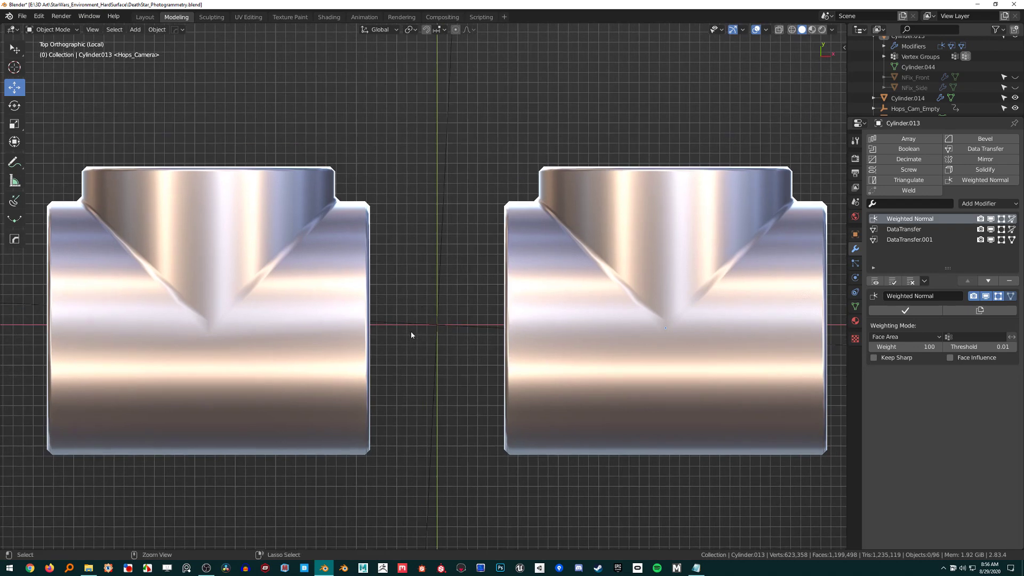
Inspect the right pipe's V-shaped seam from the bottom view, briefly checking its normals in Edit Mode.
{"action": "key", "text": "ctrl+KP_7"}
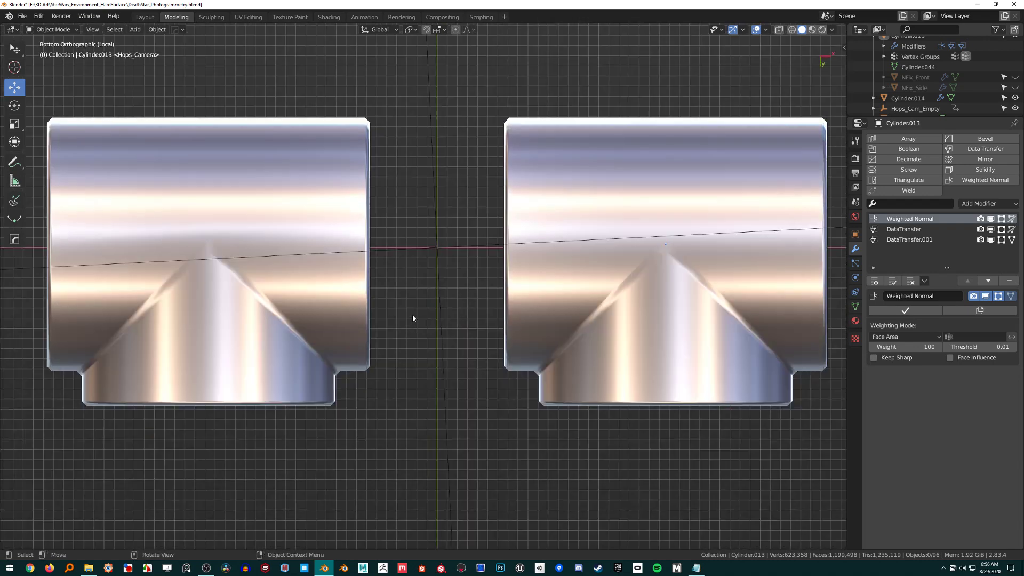
{"action": "scroll", "coordinate": [491, 320], "scroll_direction": "up", "scroll_amount": 6}
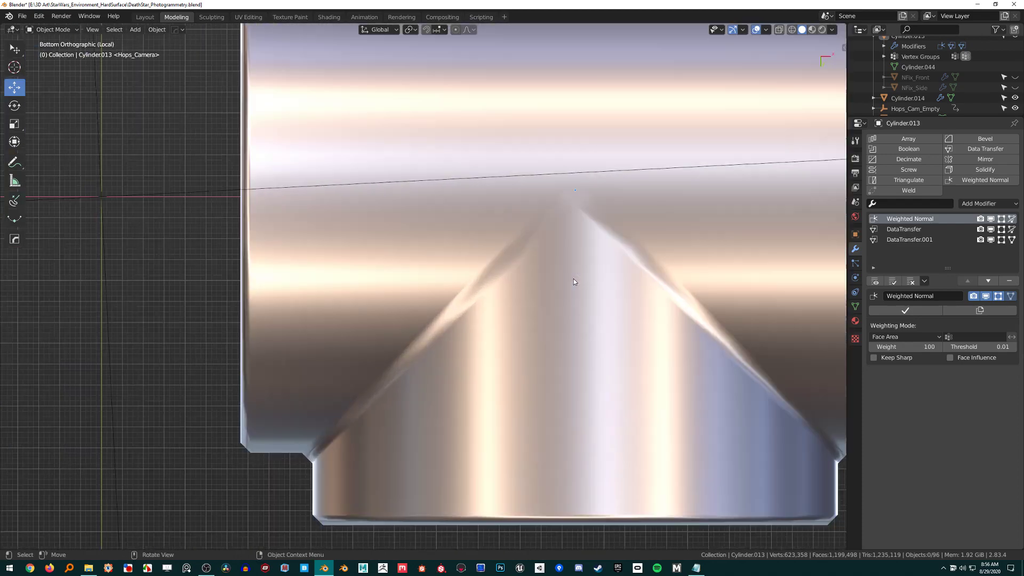
{"action": "left_click", "coordinate": [658, 256]}
{"action": "key", "text": "Tab"}
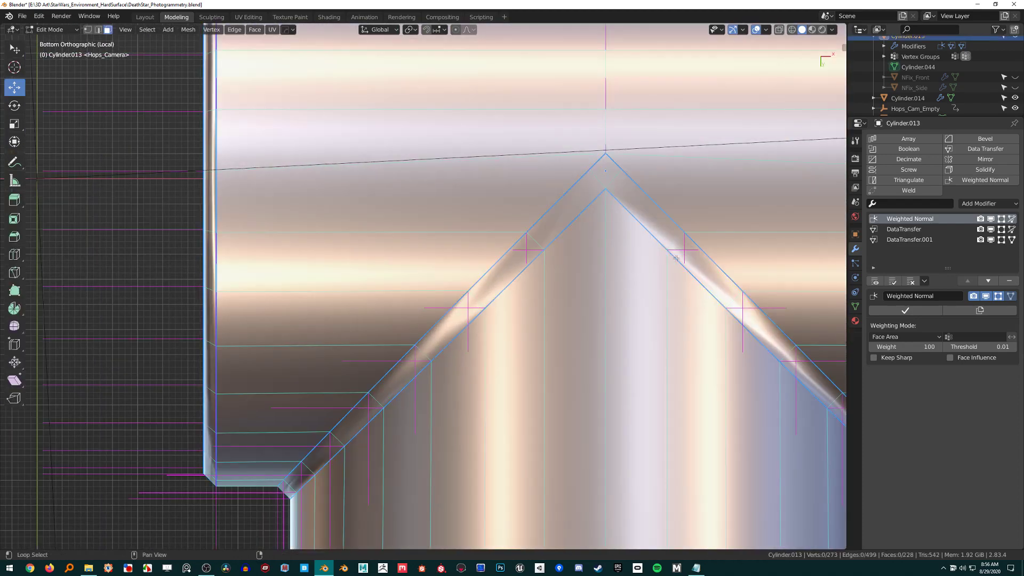
{"action": "key", "text": "Tab"}
{"action": "middle_click_drag", "start_coordinate": [672, 259], "coordinate": [562, 292], "text": "shift"}
Overlay the wireframe on the pipes and examine the right pipe's seam vertices and normals in Edit Mode.
{"action": "key", "text": "alt+v"}
{"action": "left_click", "coordinate": [580, 275]}
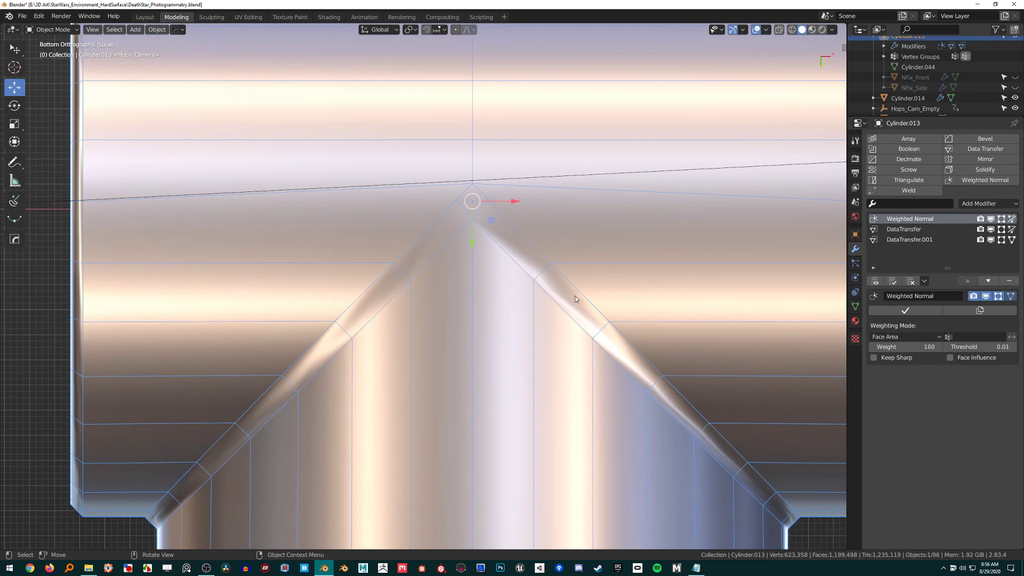
{"action": "key", "text": "Tab"}
{"action": "key", "text": "1"}
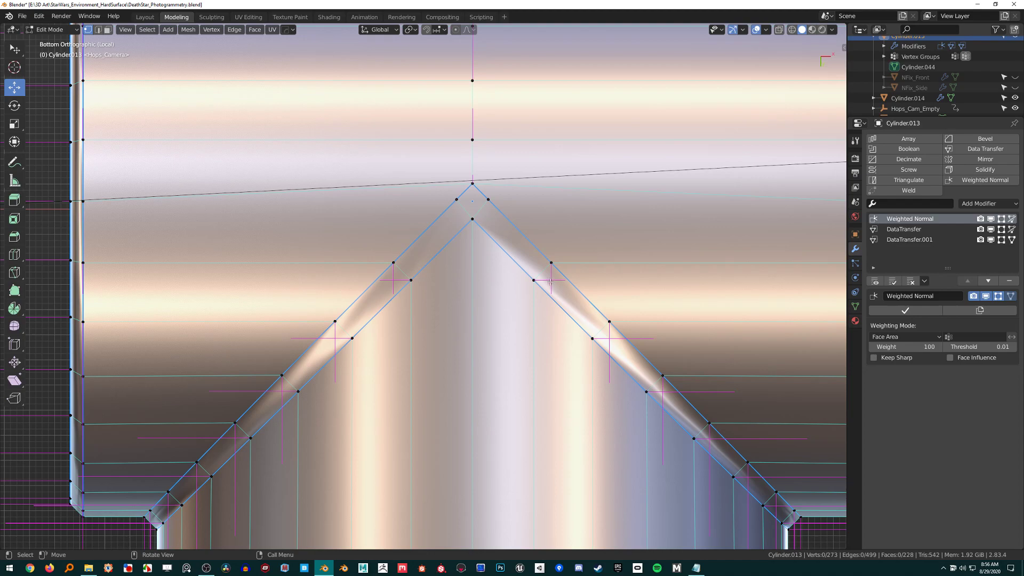
{"action": "key", "text": "Tab"}
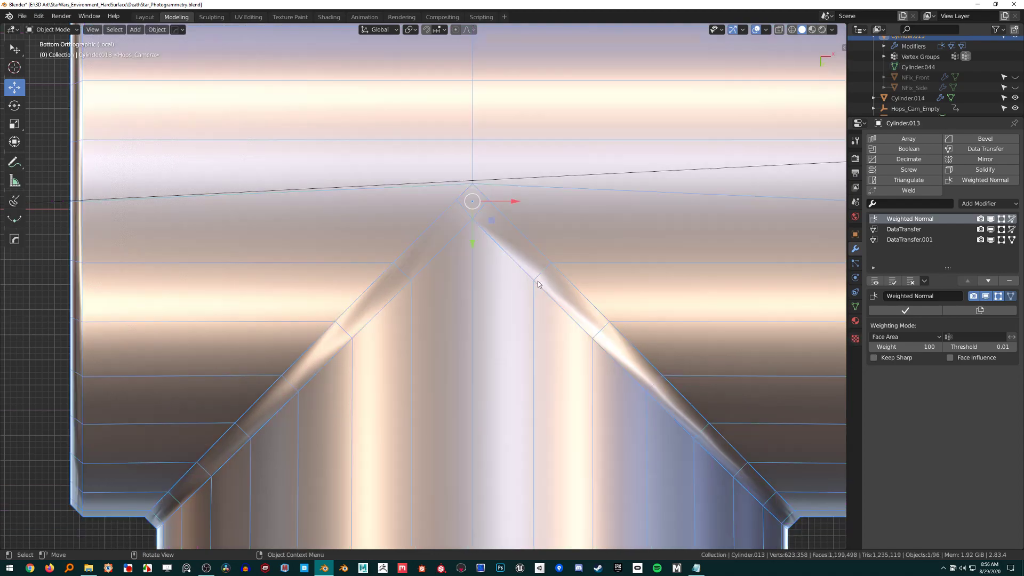
{"action": "key", "text": "Tab"}
{"action": "key", "text": "Tab"}
Compare the wireframe and seam shading of both pipes from the bottom view, and turn the wireframe overlay off.
{"action": "scroll", "coordinate": [475, 354], "scroll_direction": "down", "scroll_amount": 5}
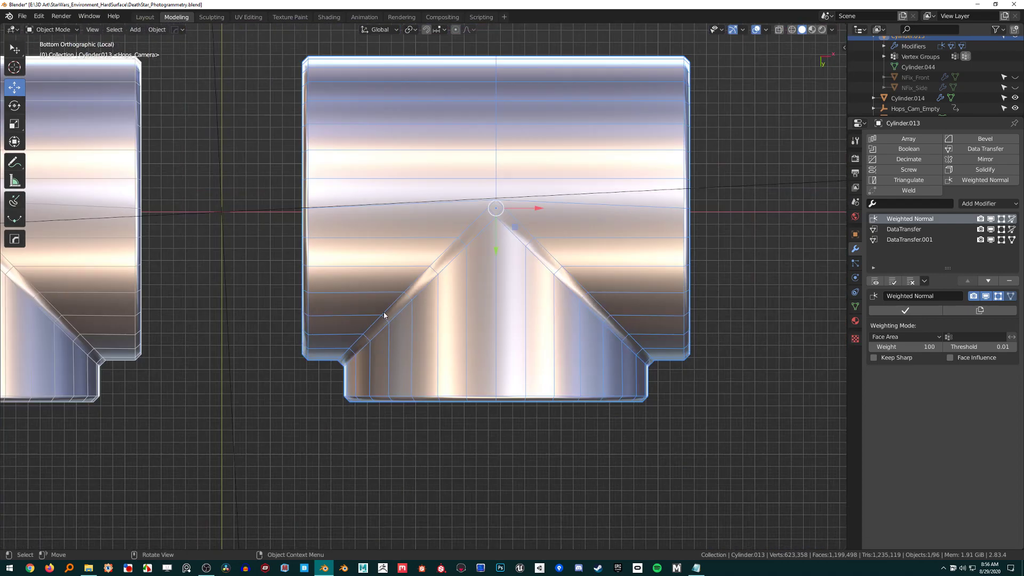
{"action": "scroll", "coordinate": [545, 305], "scroll_direction": "up", "scroll_amount": 3}
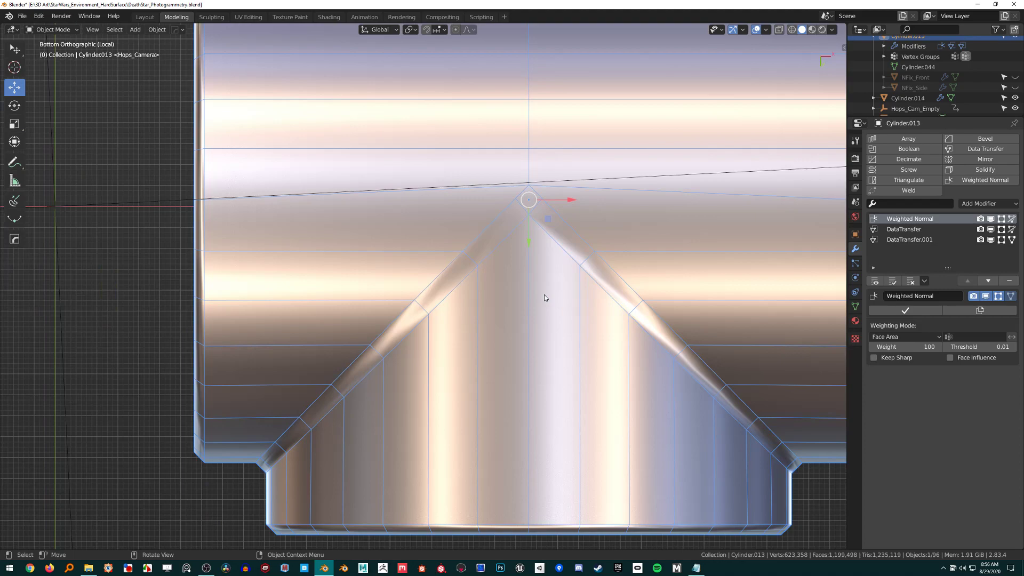
{"action": "scroll", "coordinate": [544, 295], "scroll_direction": "down", "scroll_amount": 6}
{"action": "middle_click_drag", "start_coordinate": [285, 309], "coordinate": [356, 342], "text": "shift"}
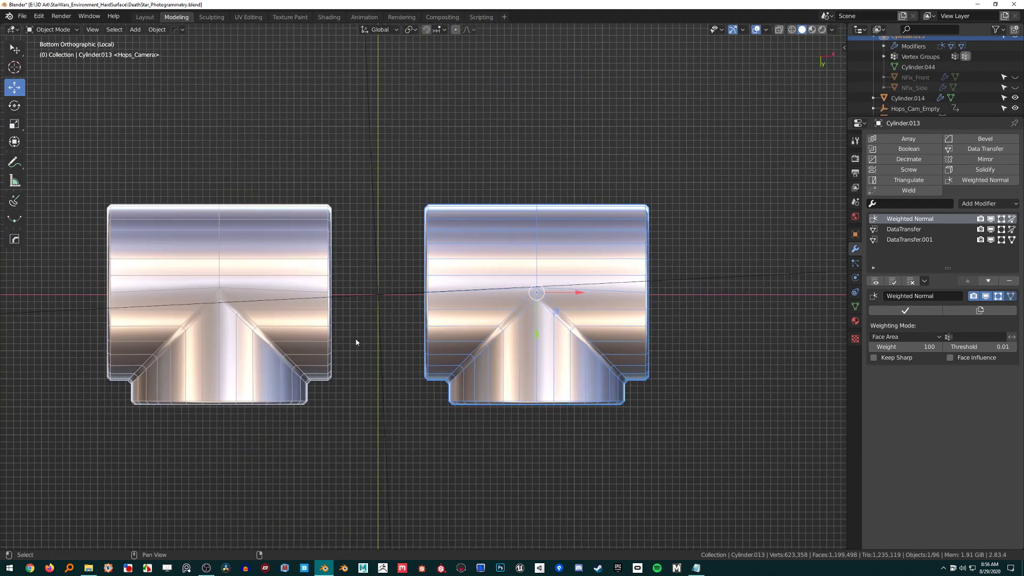
{"action": "key", "text": "alt+v"}
{"action": "left_click", "coordinate": [356, 312]}
Compare the shading of both pipes from several angles, ending in the top orthographic view.
{"action": "middle_click_drag", "start_coordinate": [391, 303], "coordinate": [368, 323]}
{"action": "middle_click_drag", "start_coordinate": [581, 296], "coordinate": [407, 320], "text": "shift"}
{"action": "middle_click_drag", "start_coordinate": [338, 347], "coordinate": [430, 315]}
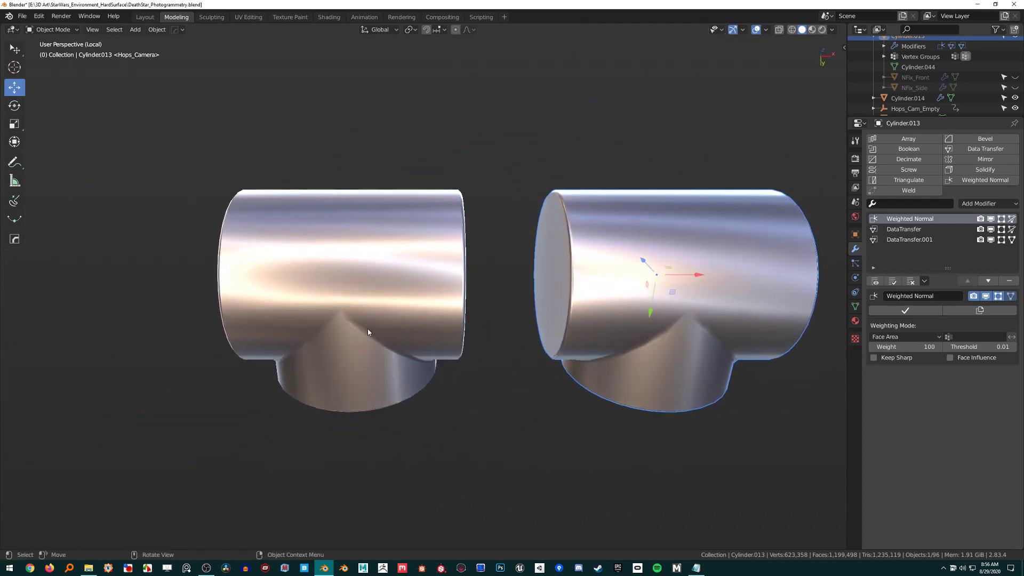
{"action": "middle_click_drag", "start_coordinate": [368, 332], "coordinate": [447, 253]}
{"action": "scroll", "coordinate": [441, 313], "scroll_direction": "up", "scroll_amount": 4}
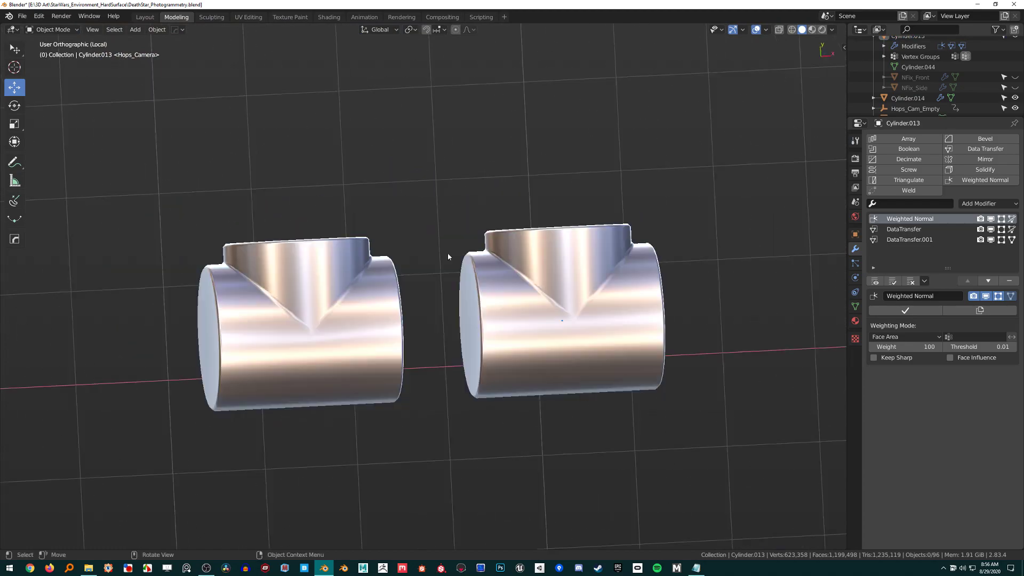
{"action": "key", "text": "KP_7"}
{"action": "scroll", "coordinate": [479, 280], "scroll_direction": "up", "scroll_amount": 2}
{"action": "scroll", "coordinate": [452, 258], "scroll_direction": "down", "scroll_amount": 1}
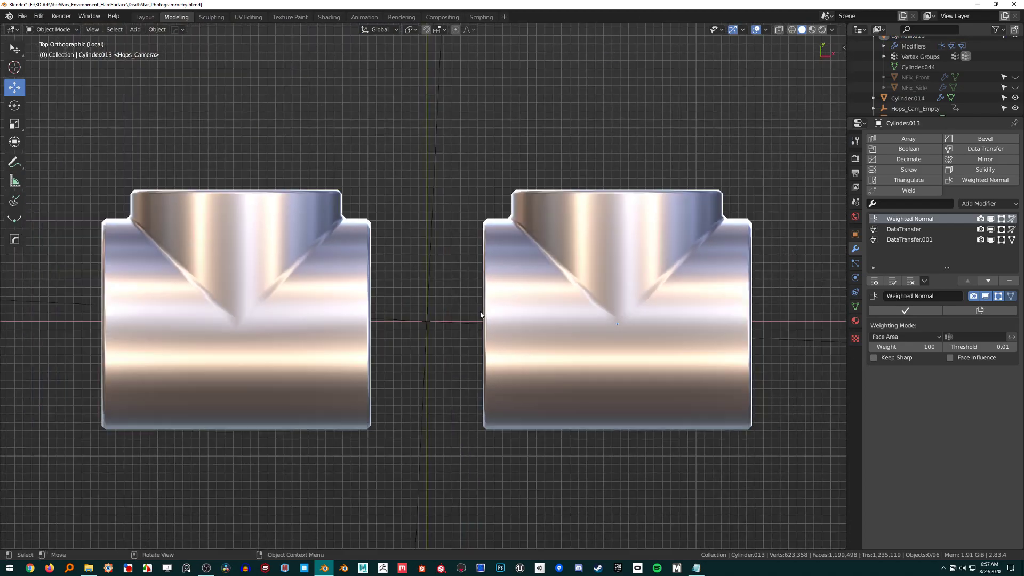
{"action": "scroll", "coordinate": [470, 327], "scroll_direction": "down", "scroll_amount": 3}
{"action": "scroll", "coordinate": [462, 336], "scroll_direction": "up", "scroll_amount": 2}
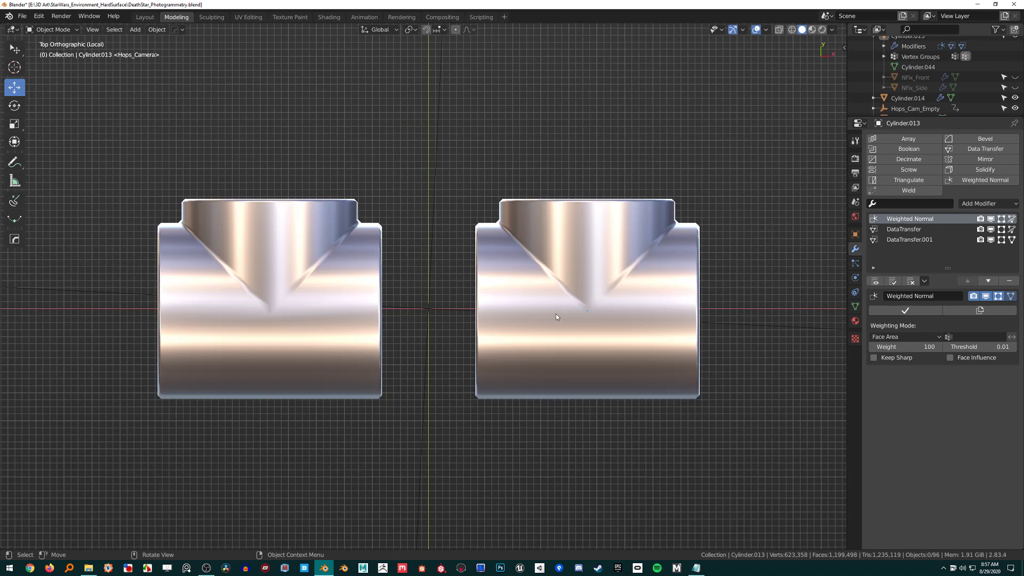
{"action": "middle_click_drag", "start_coordinate": [530, 334], "coordinate": [533, 328], "text": "shift"}
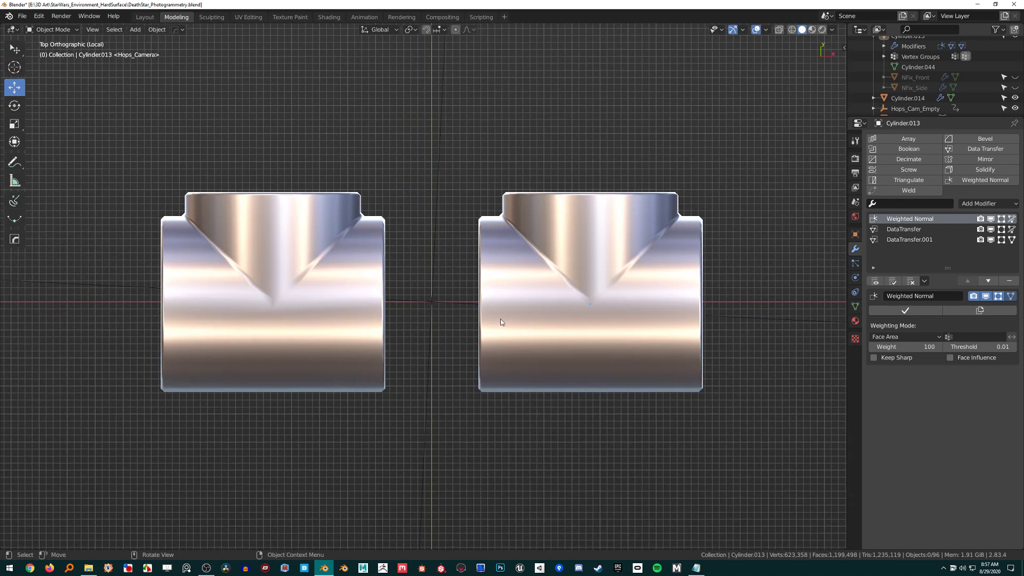